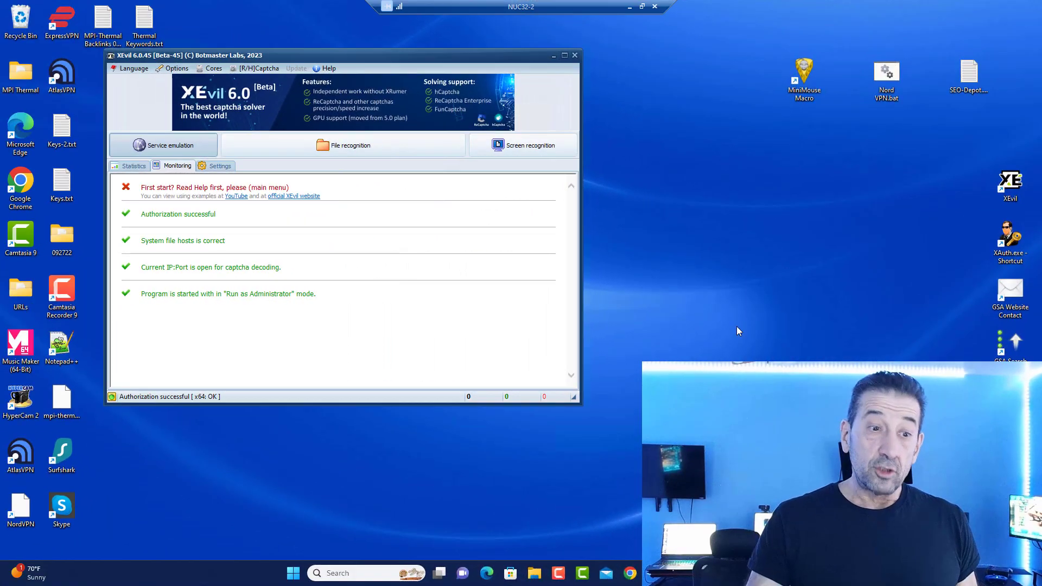
# Check the XAuth session window, close it, and centre the XEvil window on screen.
pyautogui.click(1012, 239)
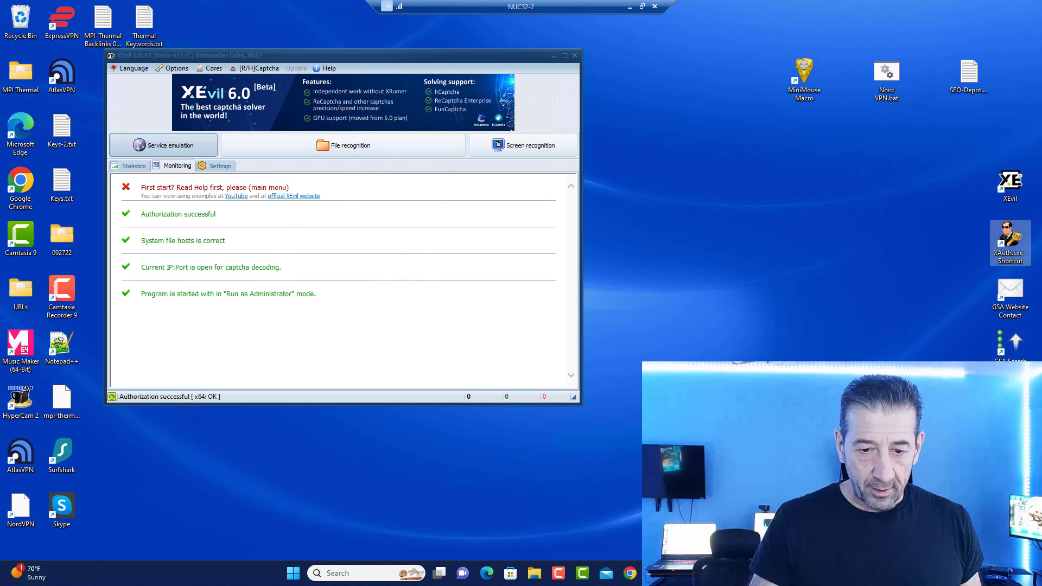
pyautogui.moveTo(576, 261); pyautogui.dragTo(355, 368)
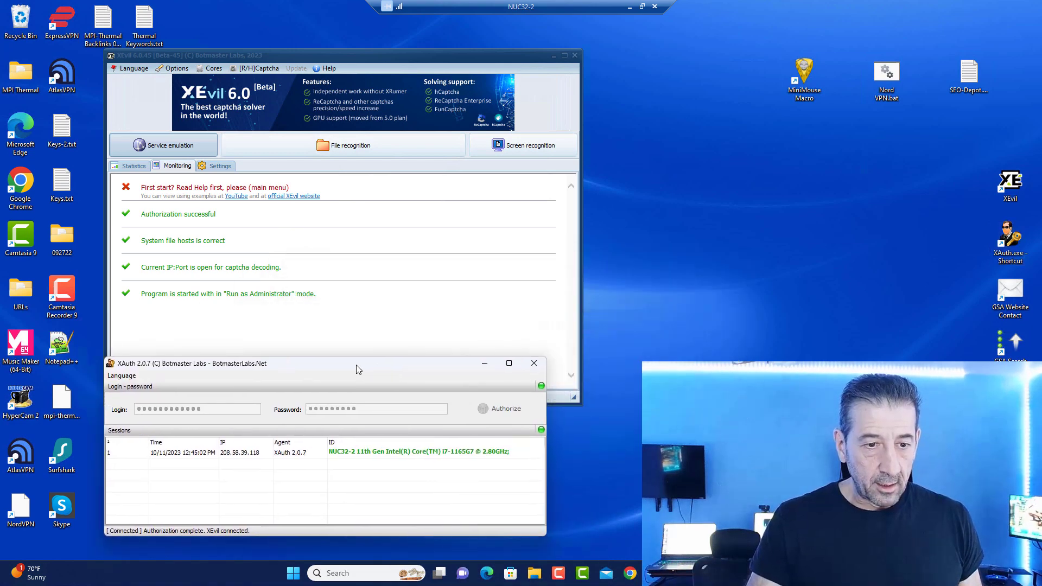
pyautogui.click(462, 366)
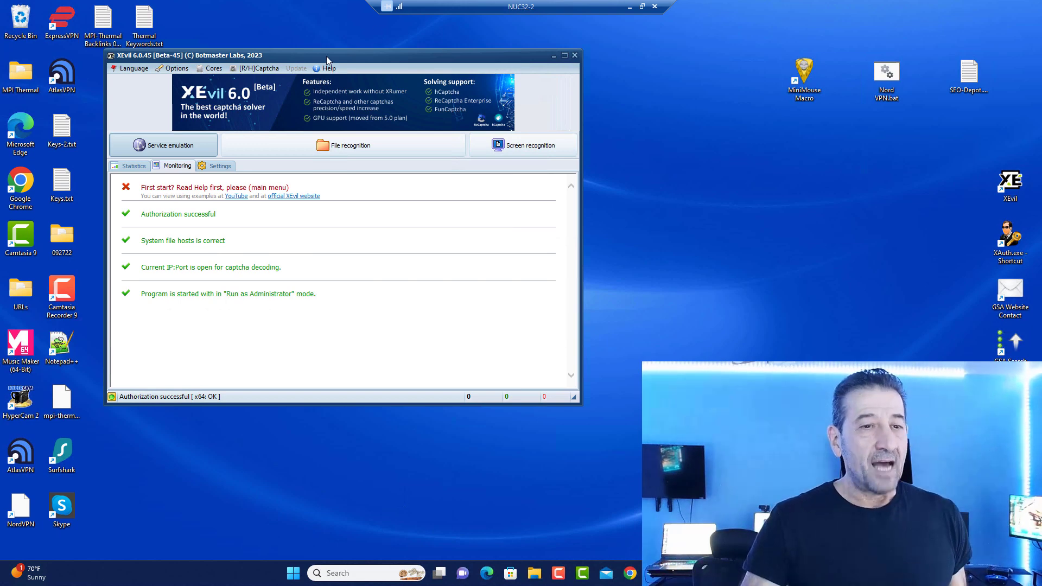
pyautogui.moveTo(364, 55); pyautogui.dragTo(532, 114)
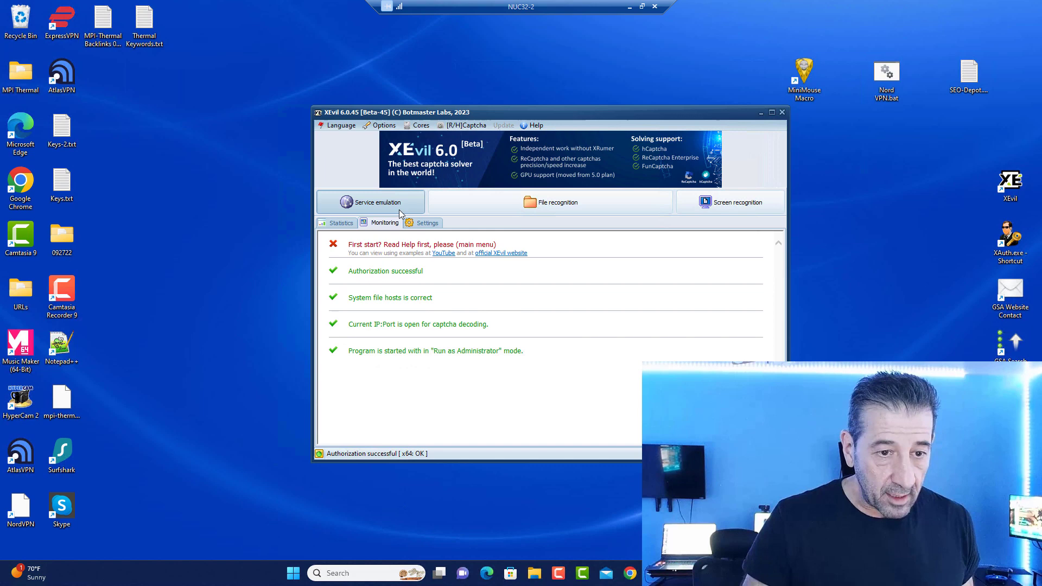
# Set XEvil to emulate 2Captcha with the accuracy threshold enabled.
pyautogui.click(424, 225)
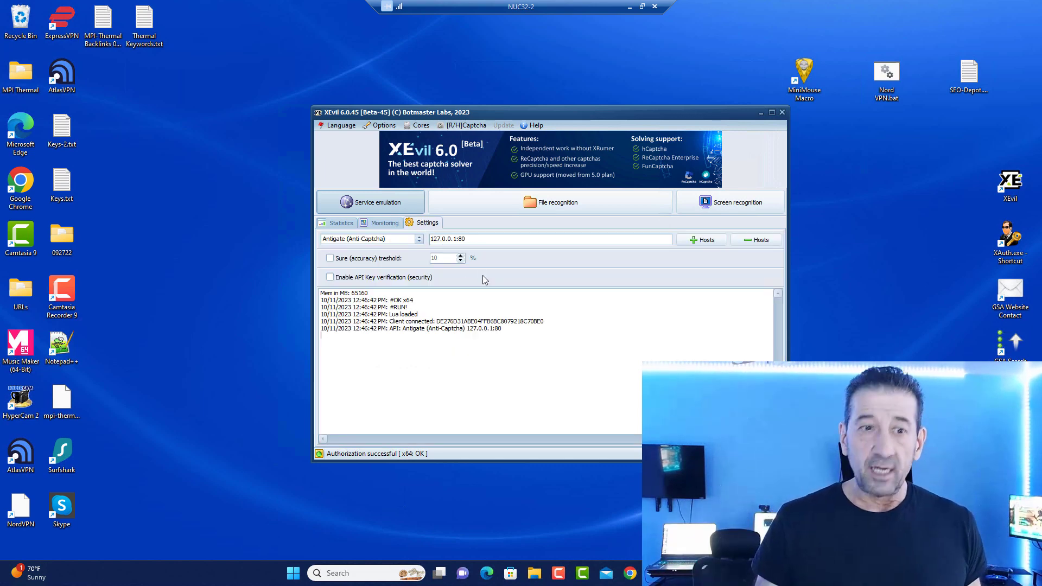
pyautogui.click(419, 239)
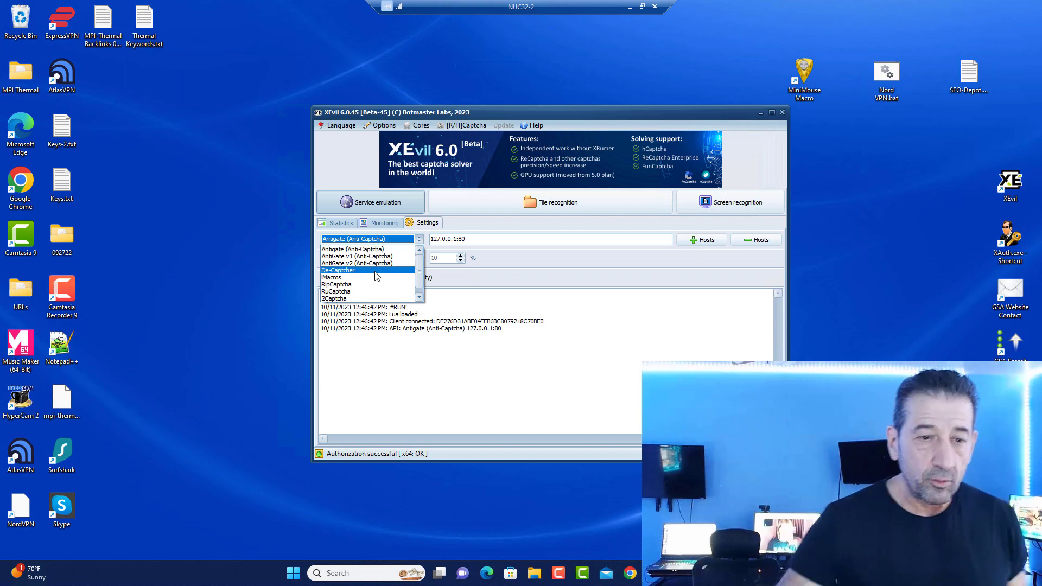
pyautogui.click(368, 292)
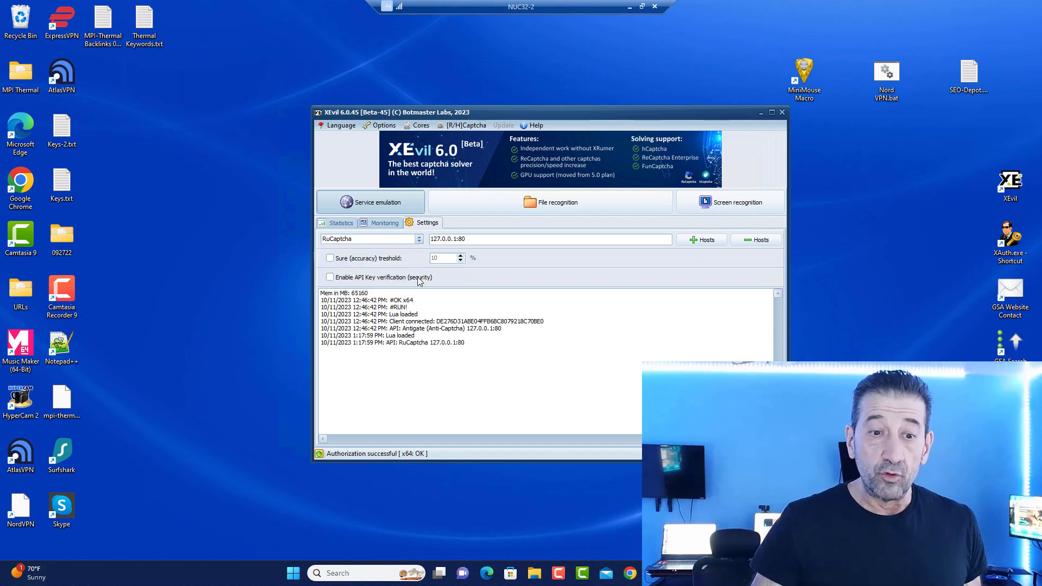
pyautogui.click(389, 238)
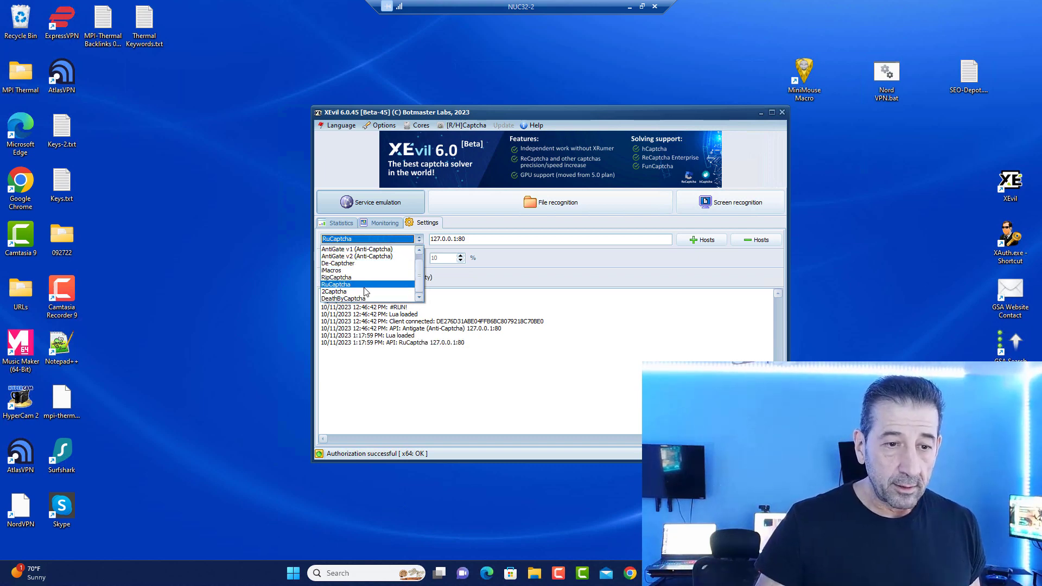
pyautogui.click(369, 262)
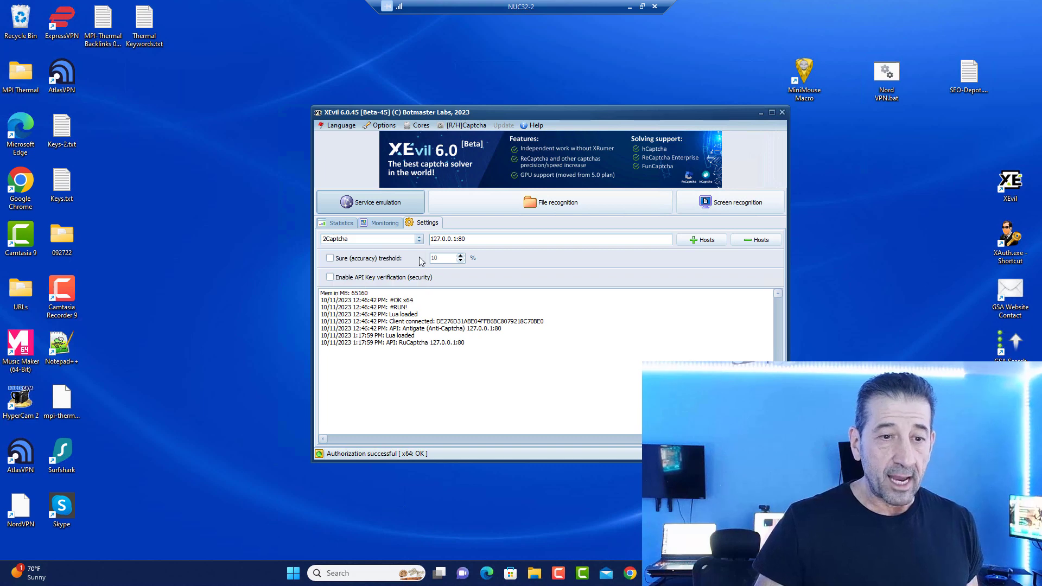
pyautogui.click(330, 258)
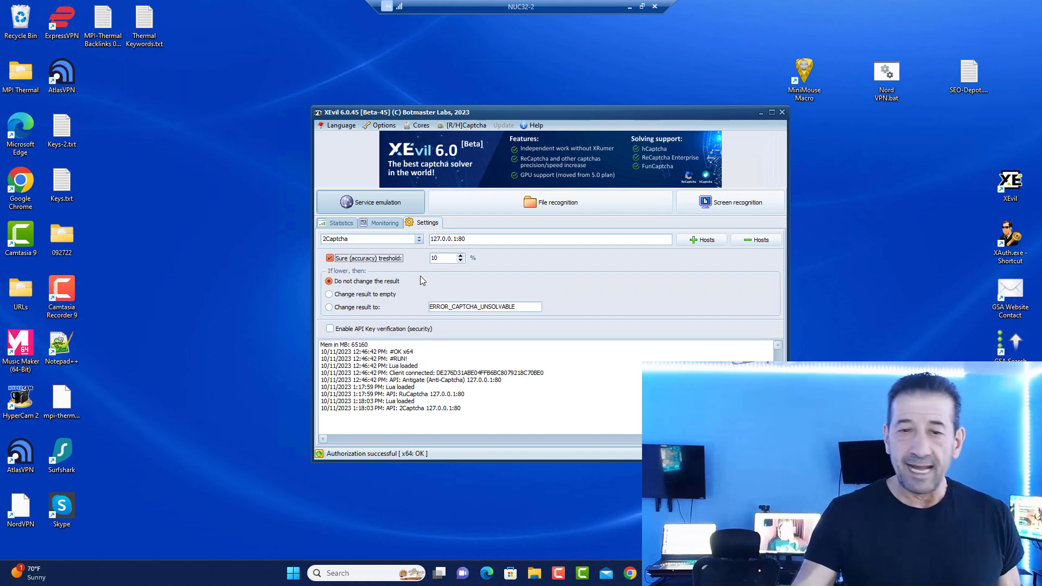
pyautogui.click(382, 226)
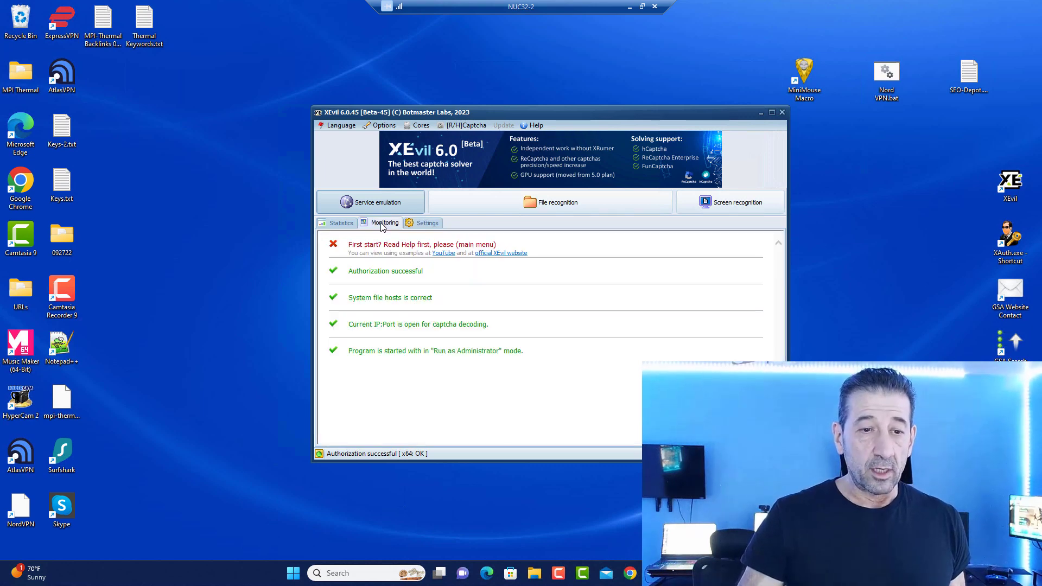
# View the R/H captcha module monitor, then close it and the XEvil main window.
pyautogui.moveTo(486, 113); pyautogui.dragTo(660, 117)
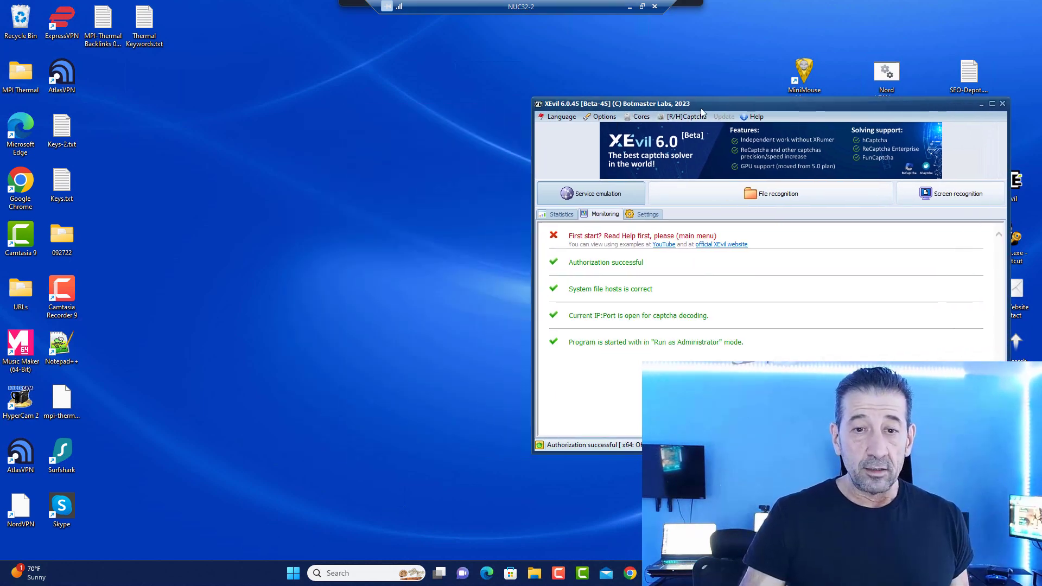
pyautogui.click(643, 128)
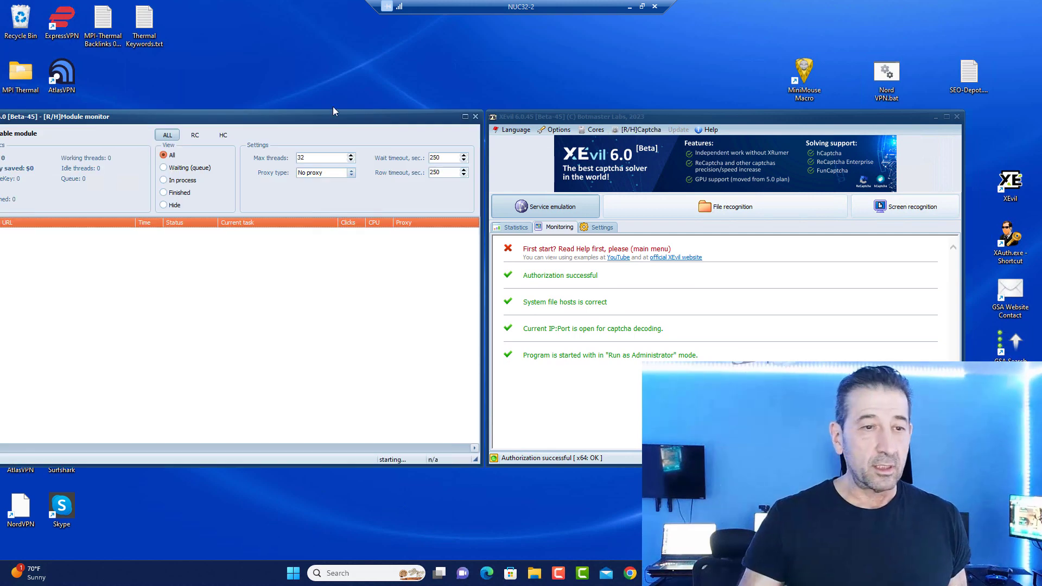
pyautogui.moveTo(248, 118); pyautogui.dragTo(345, 114)
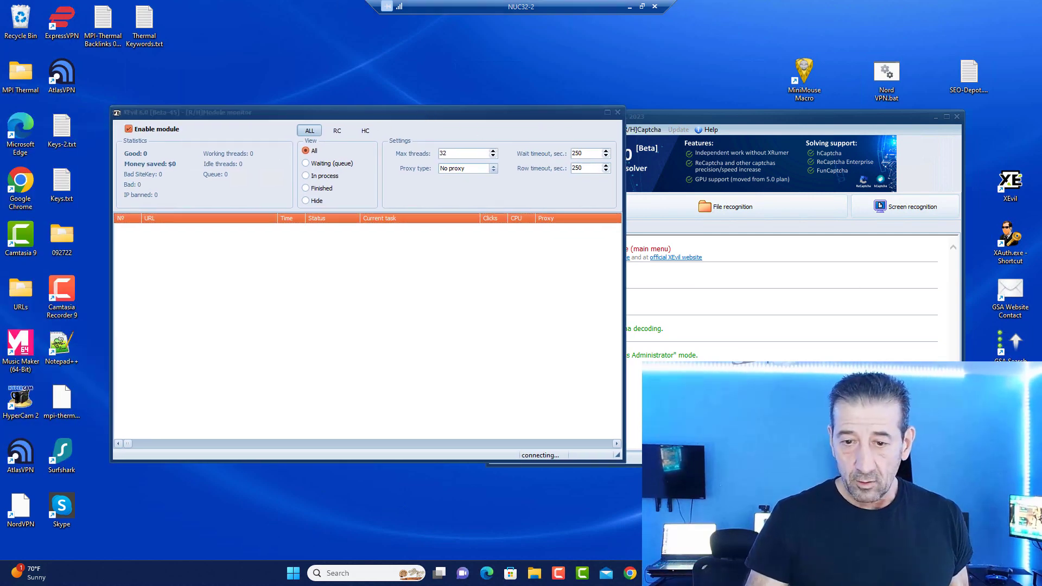
pyautogui.click(570, 113)
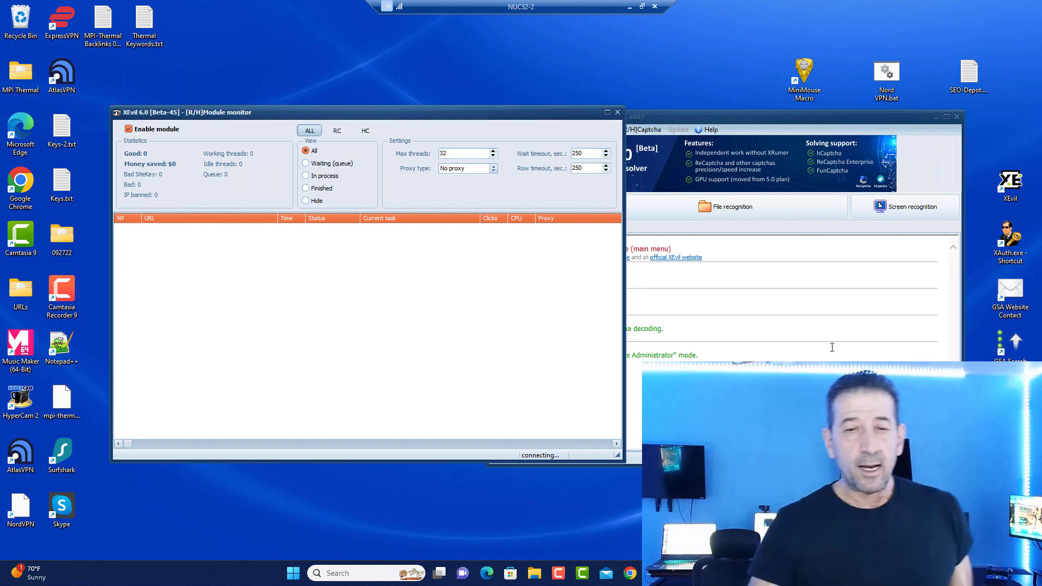
pyautogui.click(617, 113)
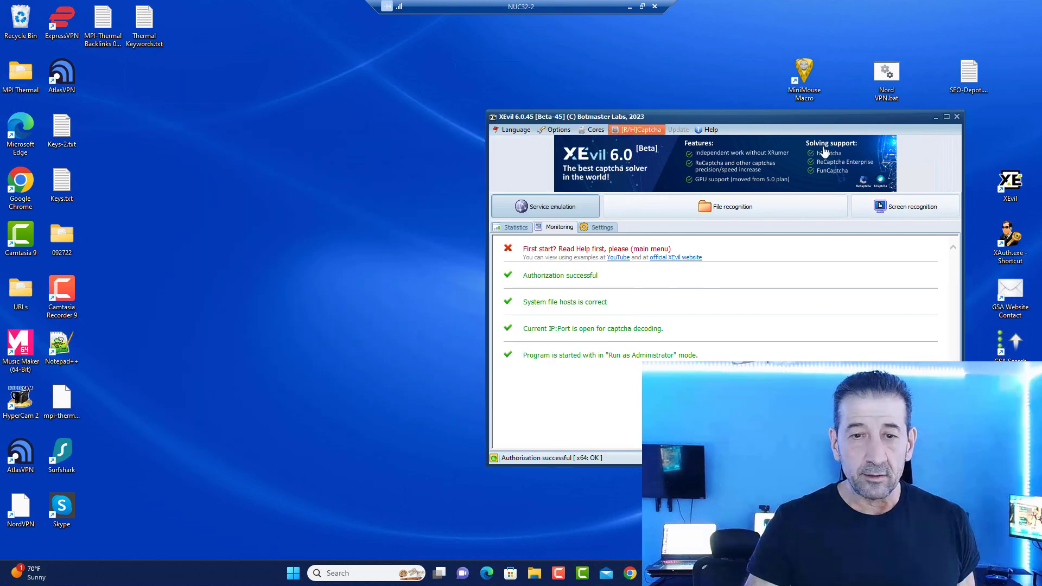
pyautogui.click(953, 118)
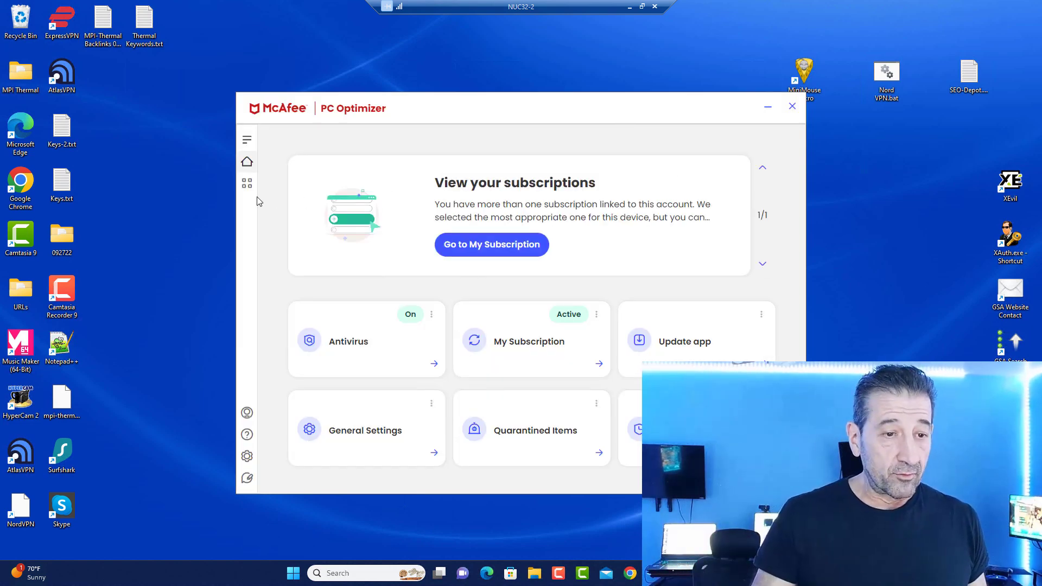
# Turn off McAfee Real-Time Scanning until the PC restarts.
pyautogui.click(247, 186)
pyautogui.click(334, 229)
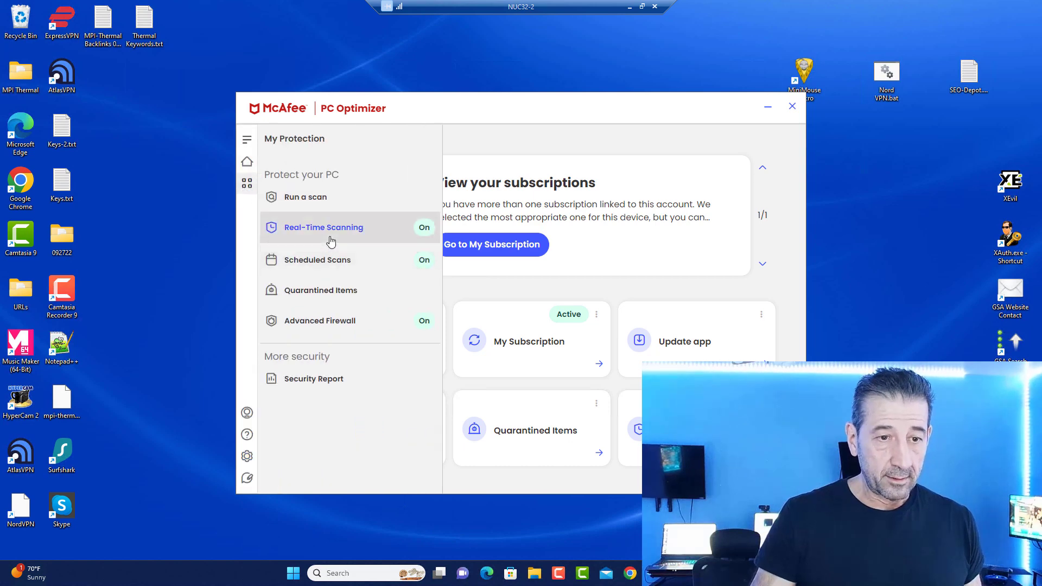
pyautogui.click(732, 200)
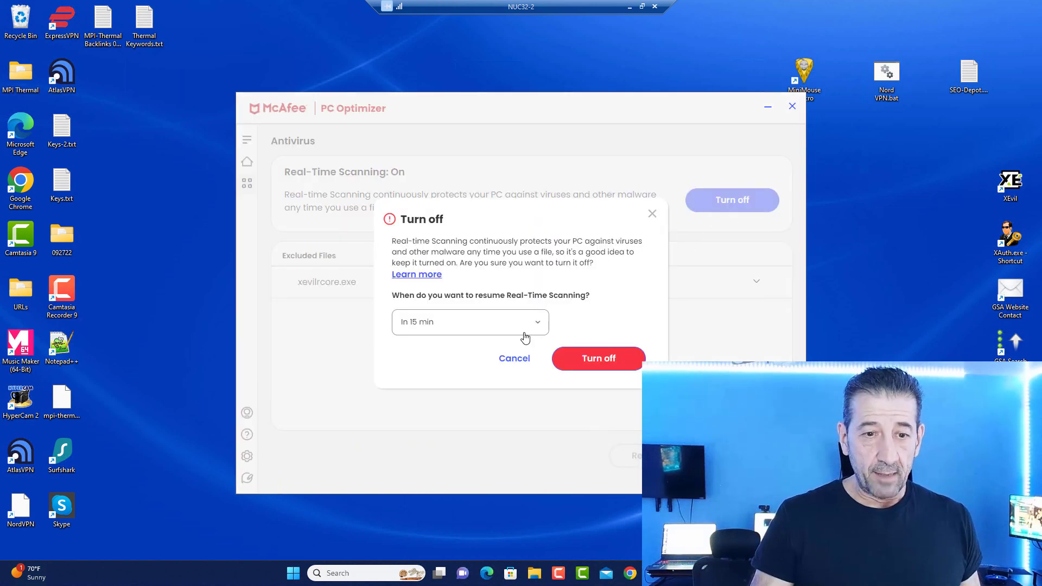
pyautogui.click(503, 324)
pyautogui.scroll(-3, 489, 269)
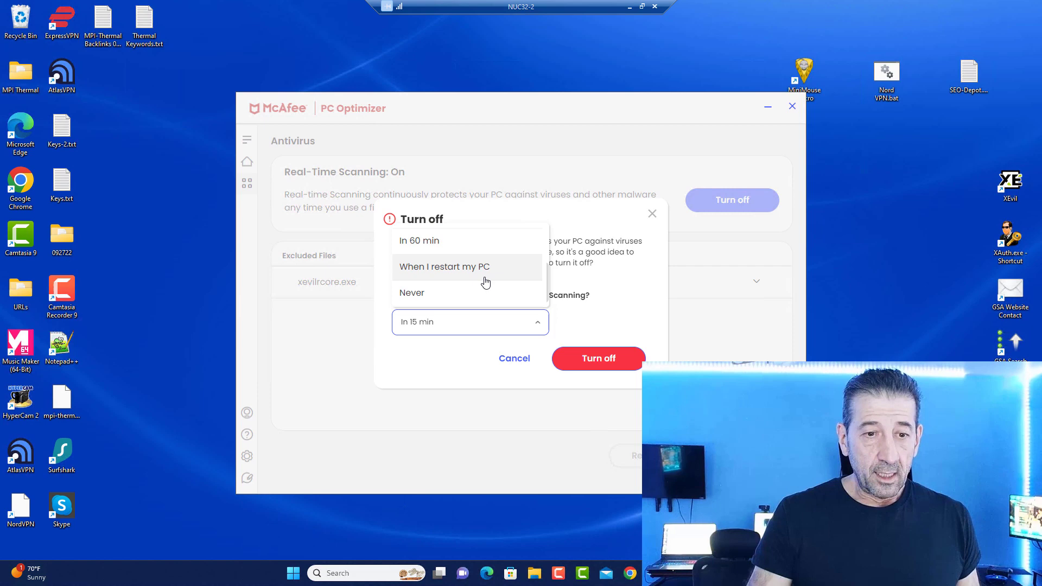
pyautogui.click(482, 272)
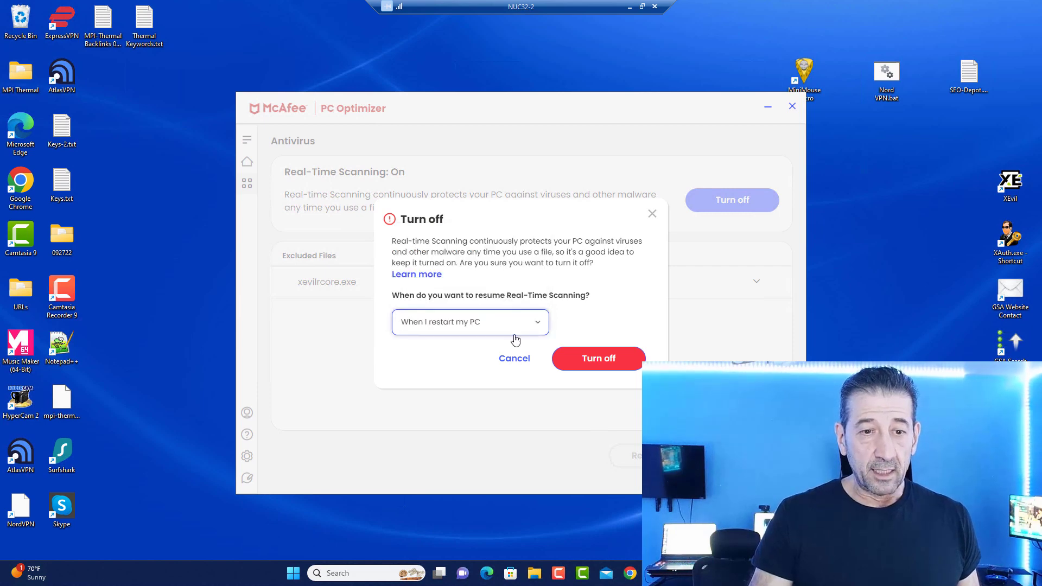
pyautogui.click(598, 358)
# Review the newest quarantined xevilrcore.exe entry, then close McAfee PC Optimizer.
pyautogui.click(247, 182)
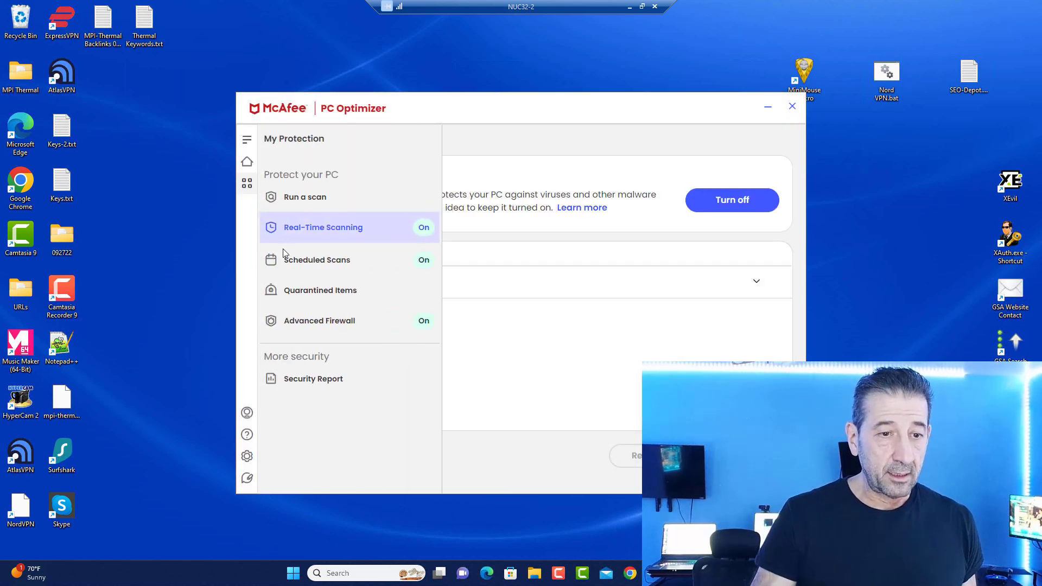
pyautogui.click(320, 290)
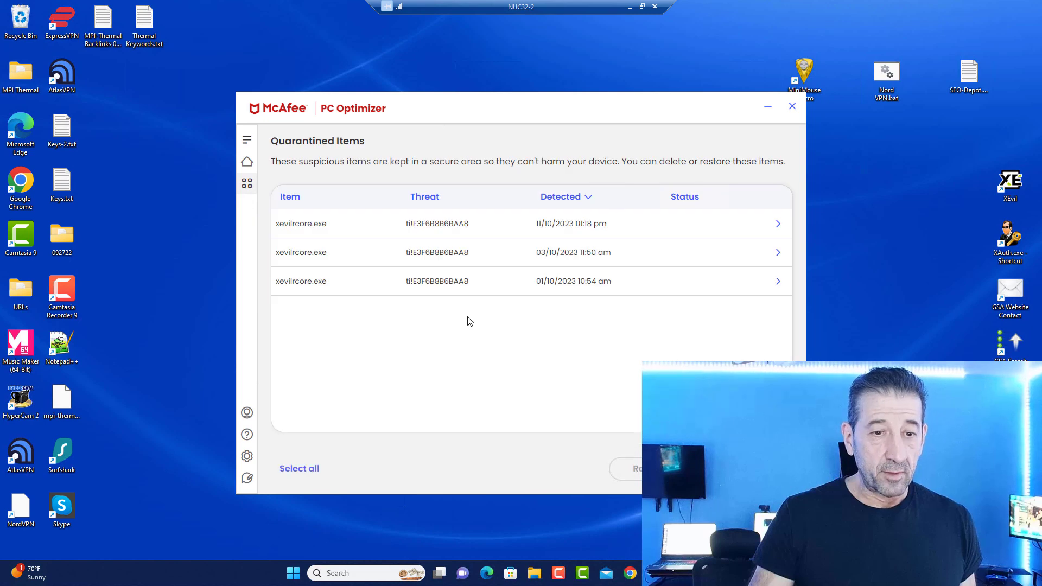
pyautogui.click(483, 227)
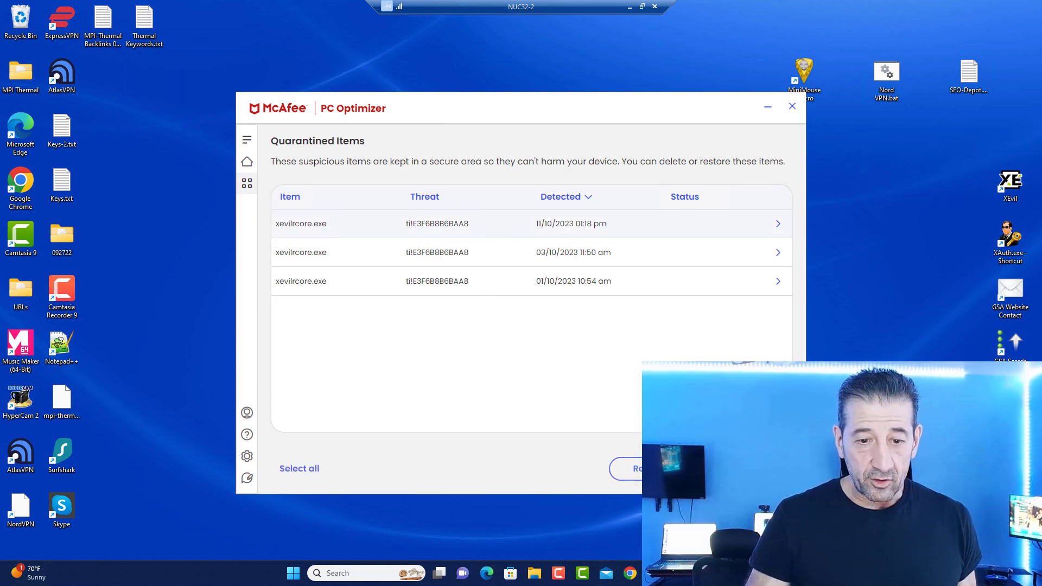
pyautogui.click(792, 107)
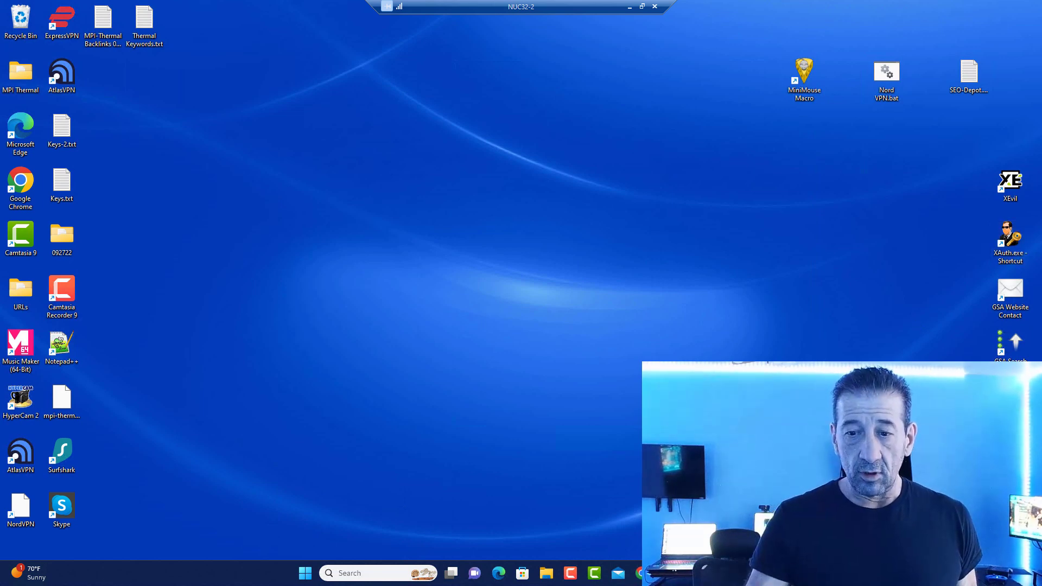
# Launch XEvil with administrator rights.
pyautogui.rightClick(1014, 246)
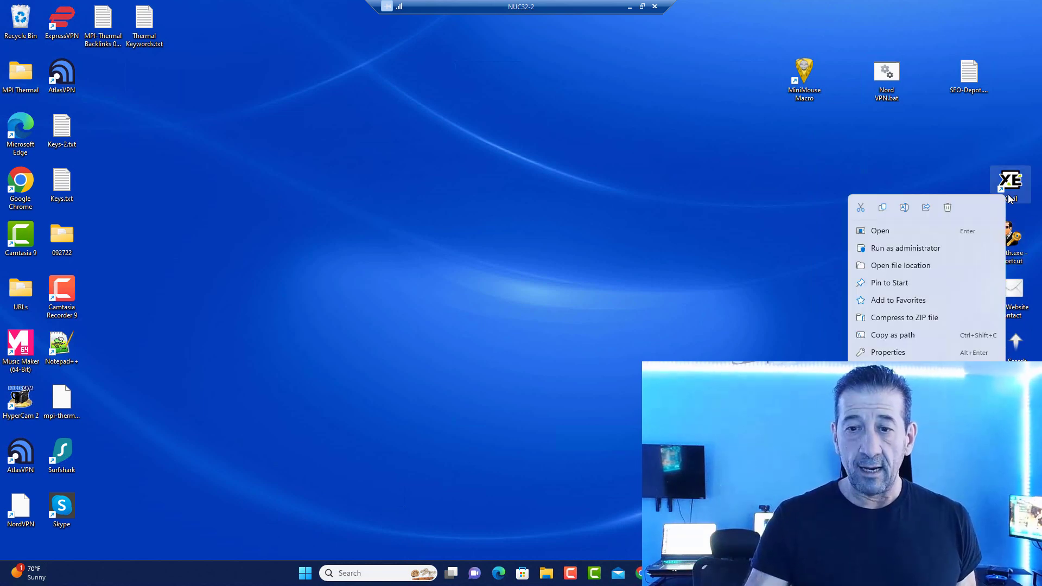
pyautogui.click(910, 248)
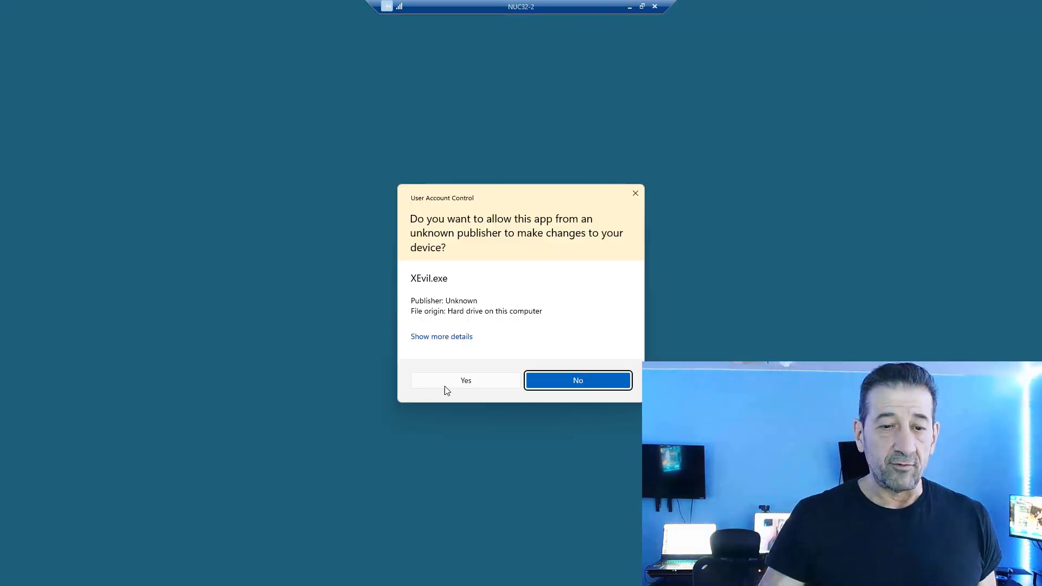
pyautogui.click(444, 386)
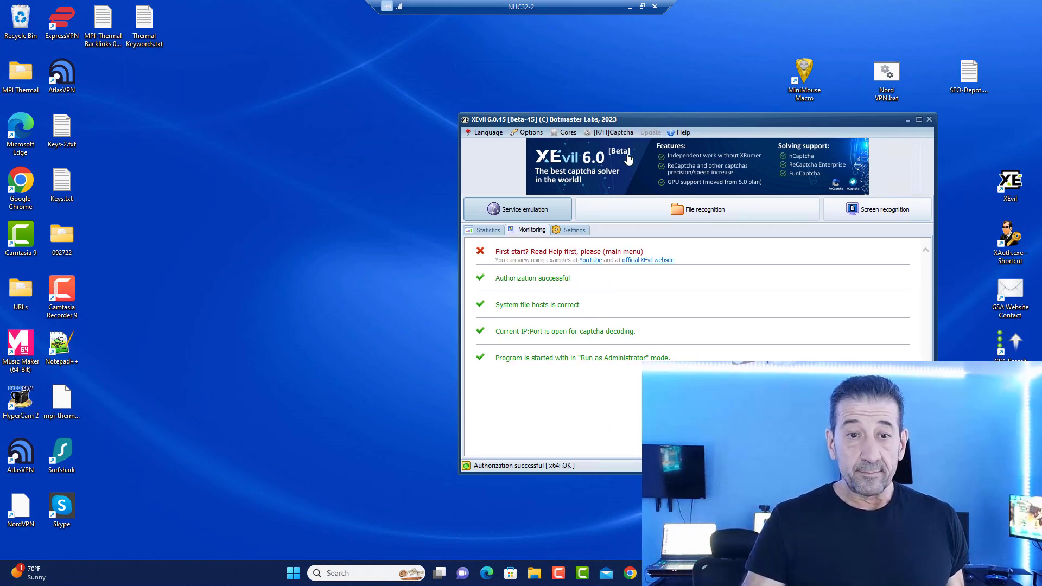
# Give the R/H module the HTTP proxy list 43592.txt, rotating proxies per request.
pyautogui.click(608, 131)
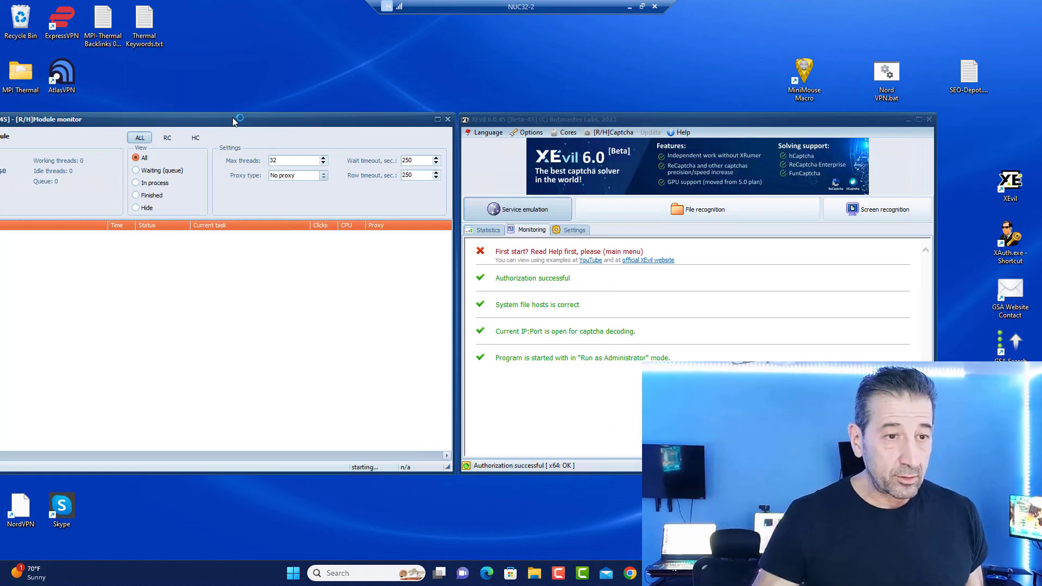
pyautogui.moveTo(439, 119); pyautogui.dragTo(829, 122)
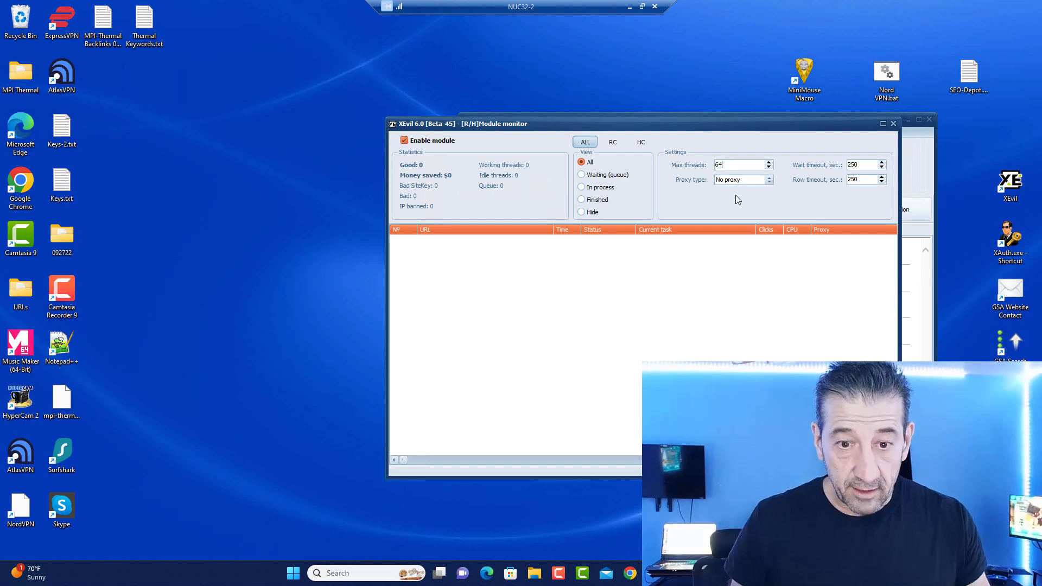
pyautogui.click(744, 180)
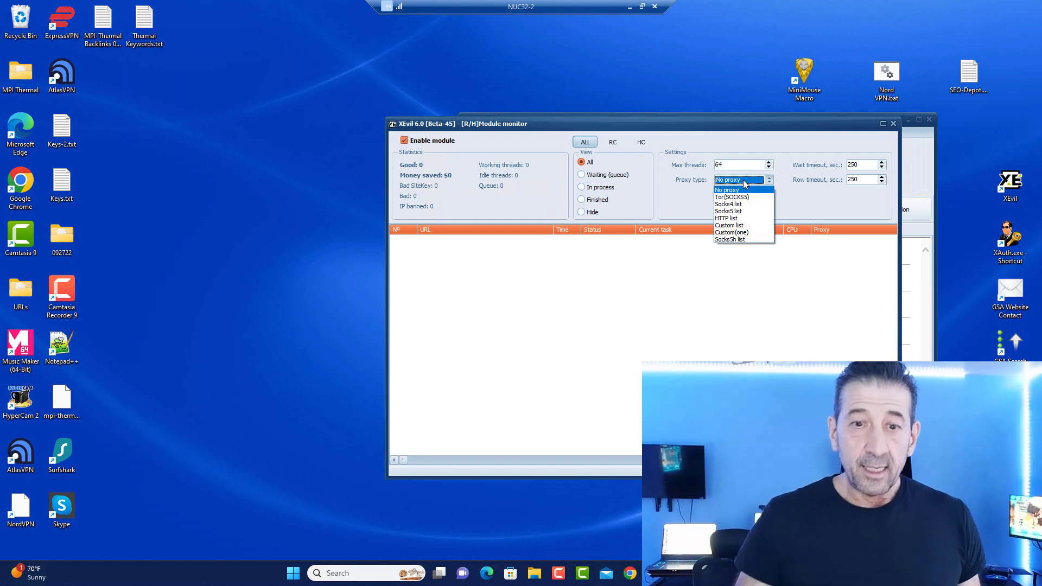
pyautogui.click(732, 218)
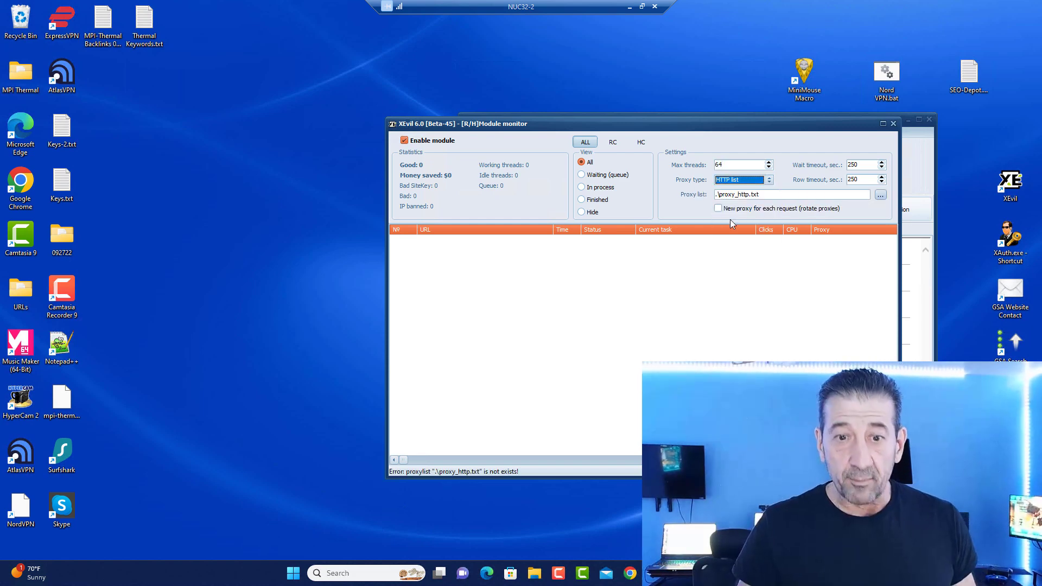
pyautogui.click(883, 195)
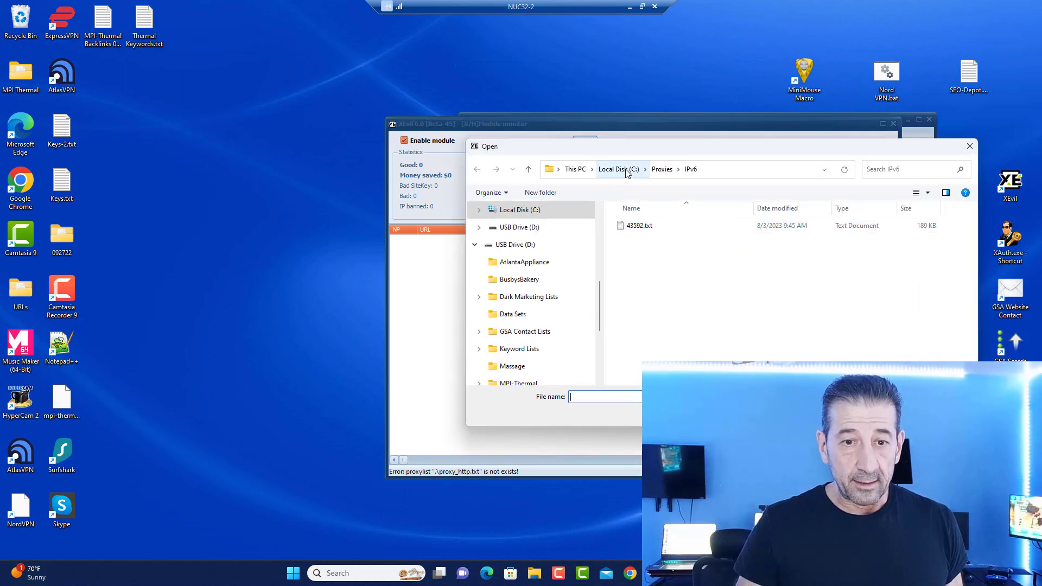
pyautogui.click(639, 226)
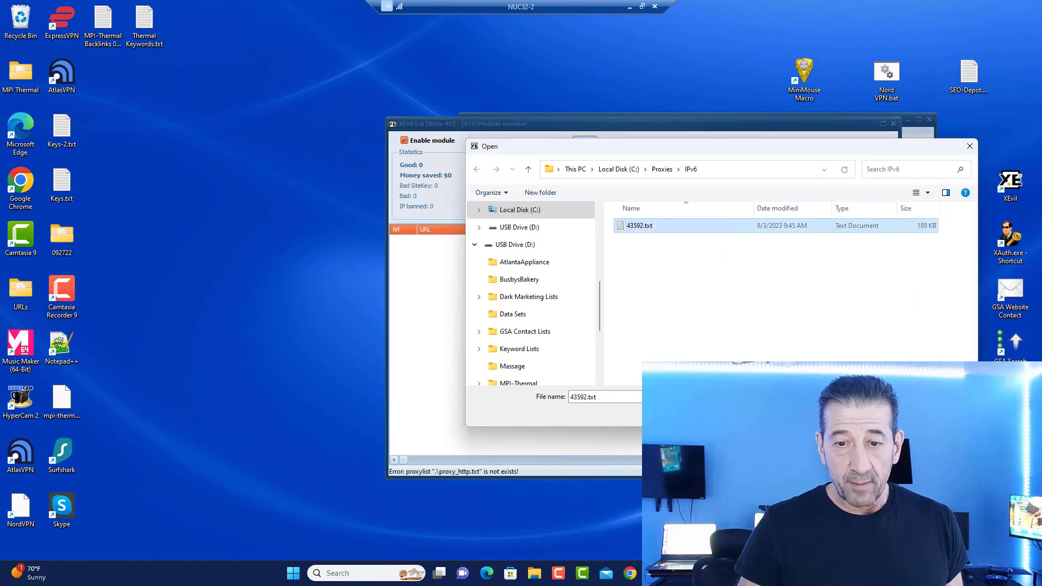
pyautogui.press('Return')
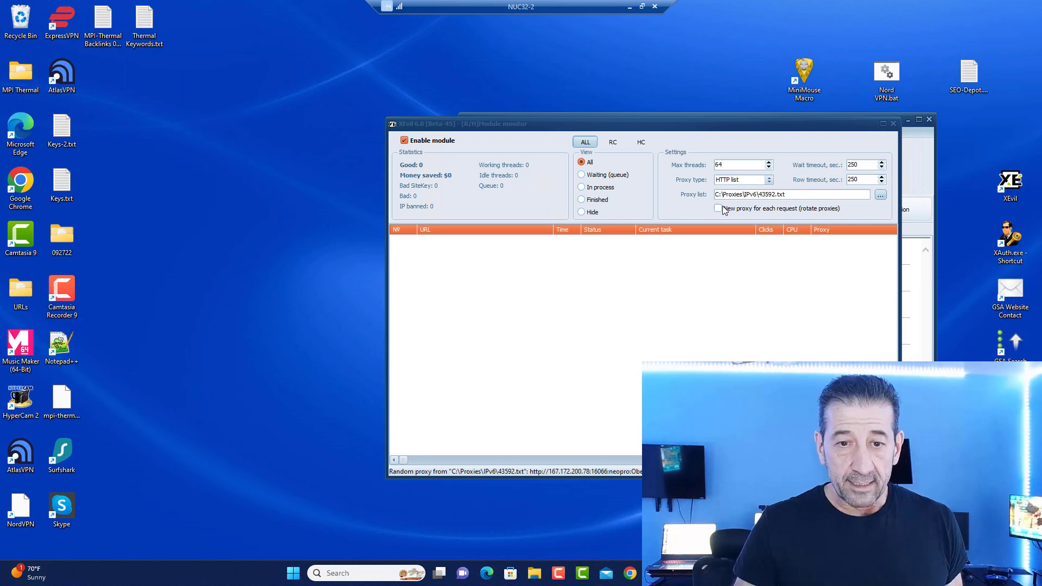
pyautogui.click(720, 209)
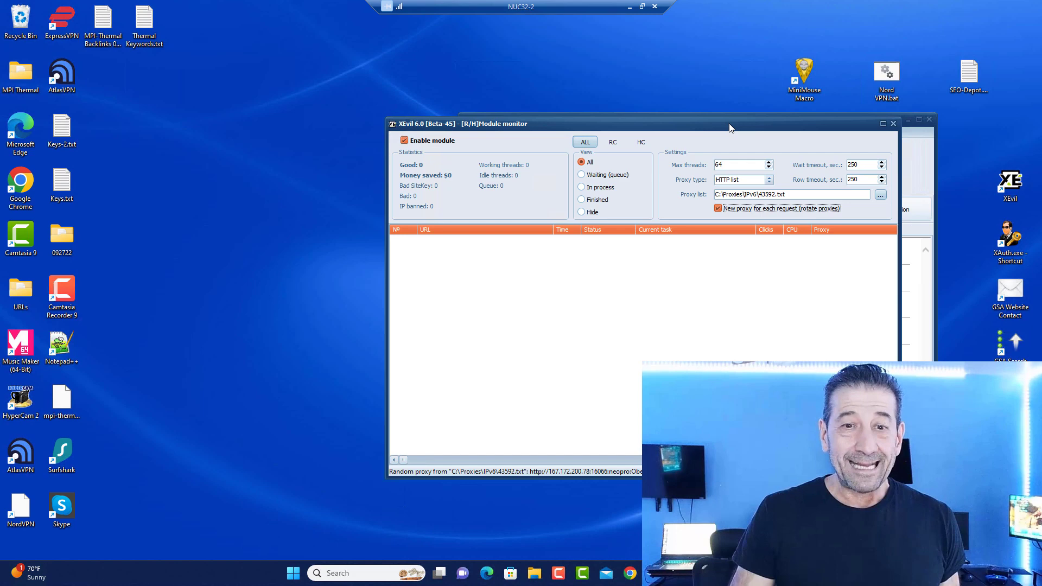
pyautogui.moveTo(732, 128); pyautogui.dragTo(796, 163)
pyautogui.click(760, 131)
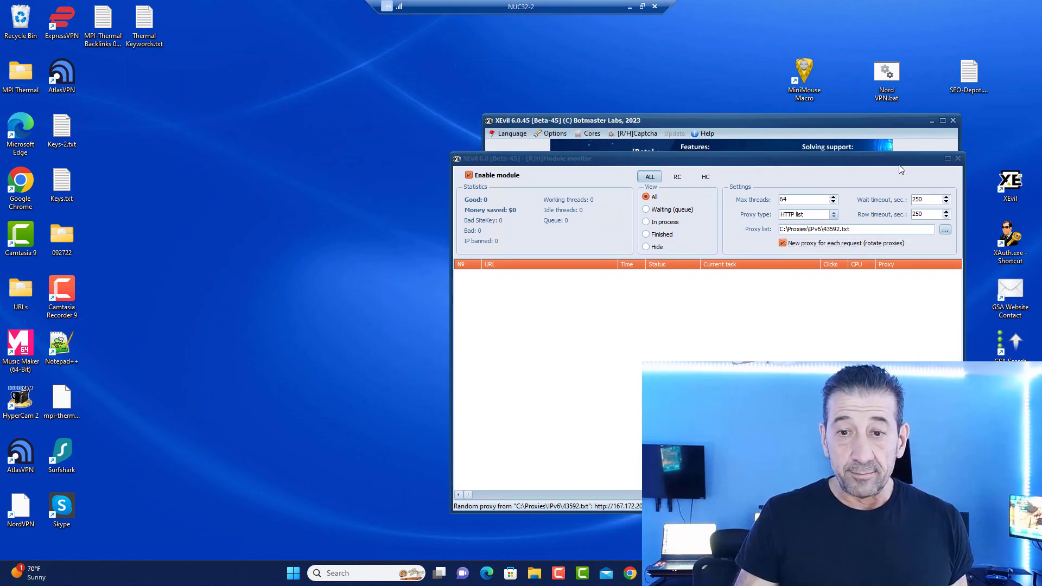
pyautogui.click(959, 161)
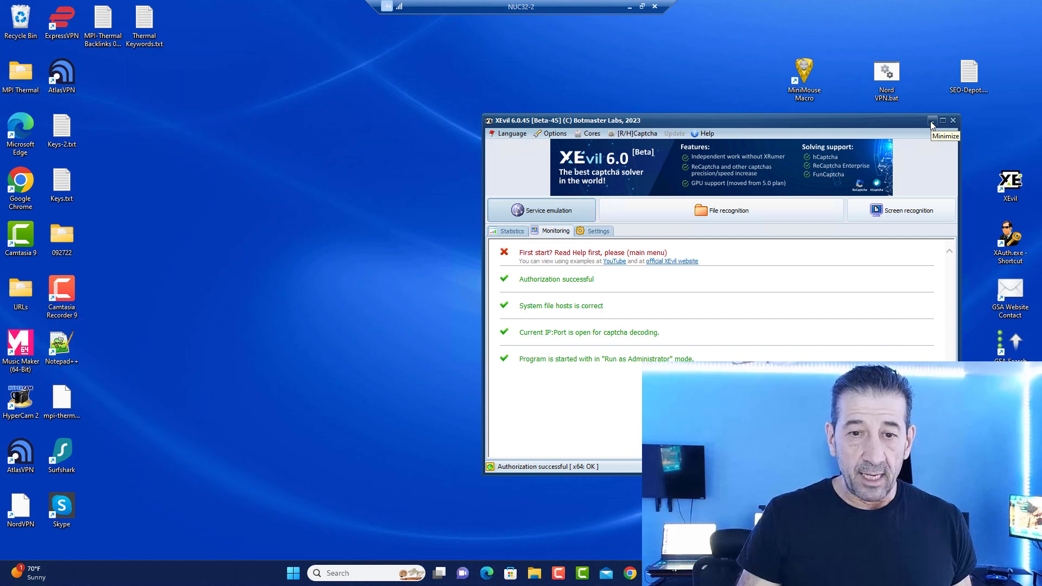
# Minimize XEvil and bring GSA Website Contact to the front from the taskbar.
pyautogui.click(932, 122)
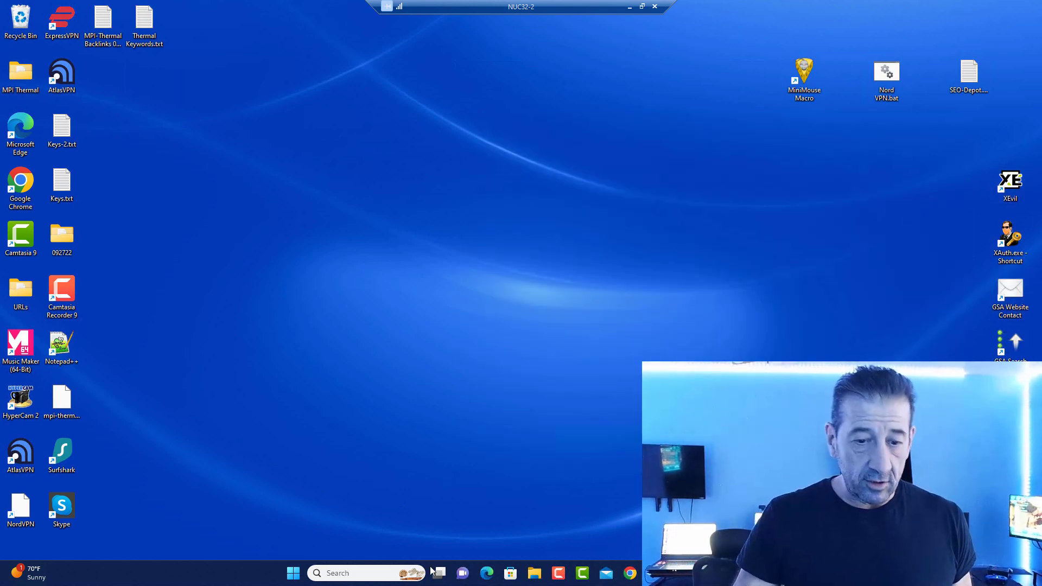
pyautogui.click(606, 574)
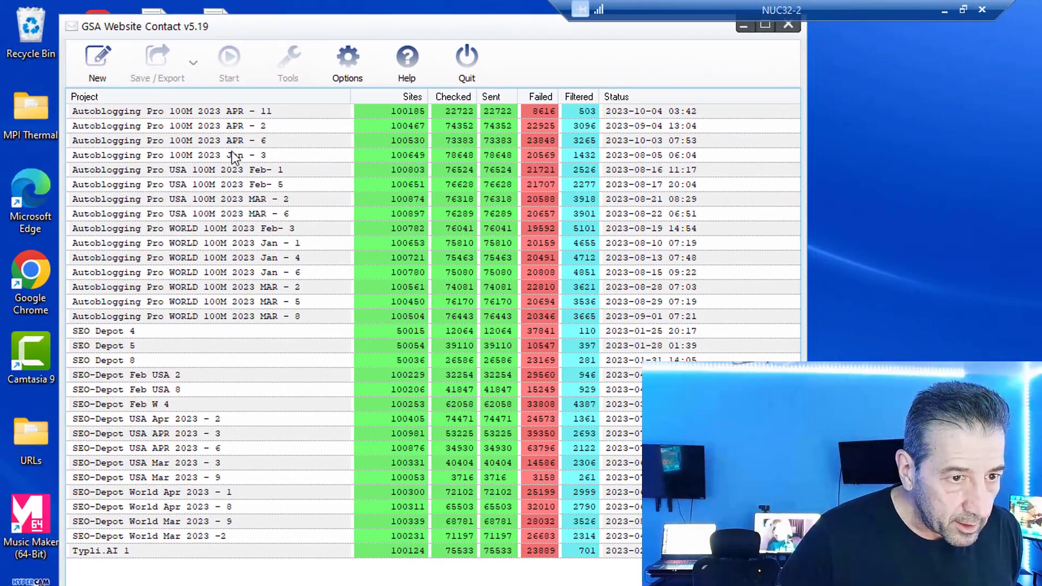
# Duplicate the Autoblogging Pro 100M 2023 APR - 11 project without its websites, selecting the copy.
pyautogui.click(248, 111)
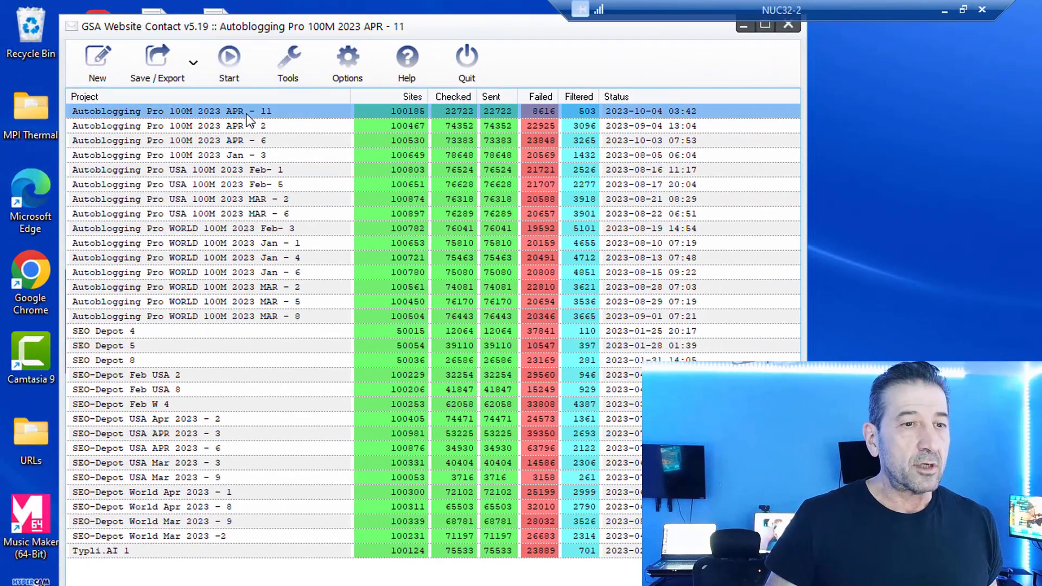
pyautogui.rightClick(248, 119)
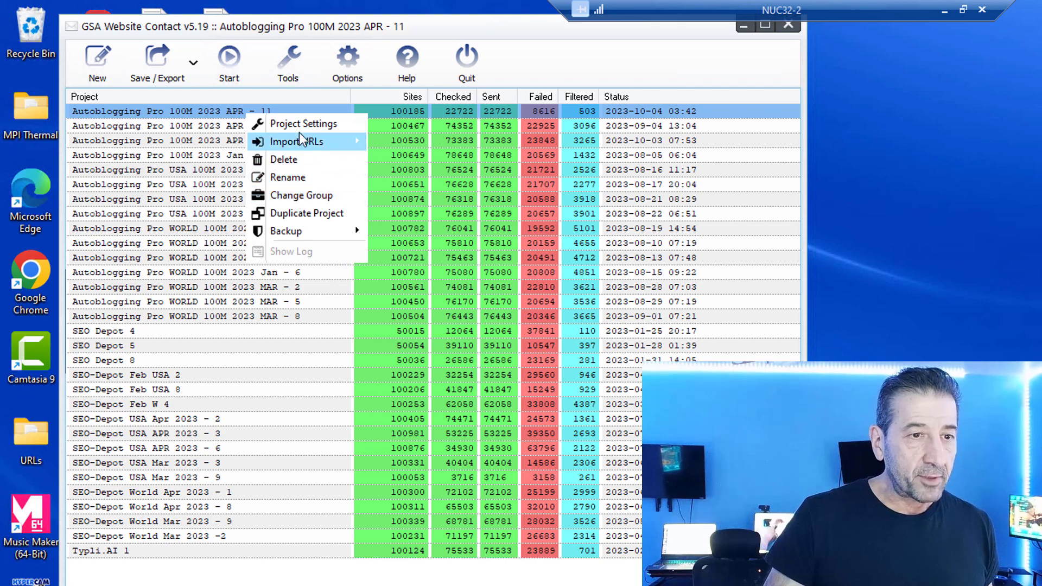
pyautogui.click(308, 213)
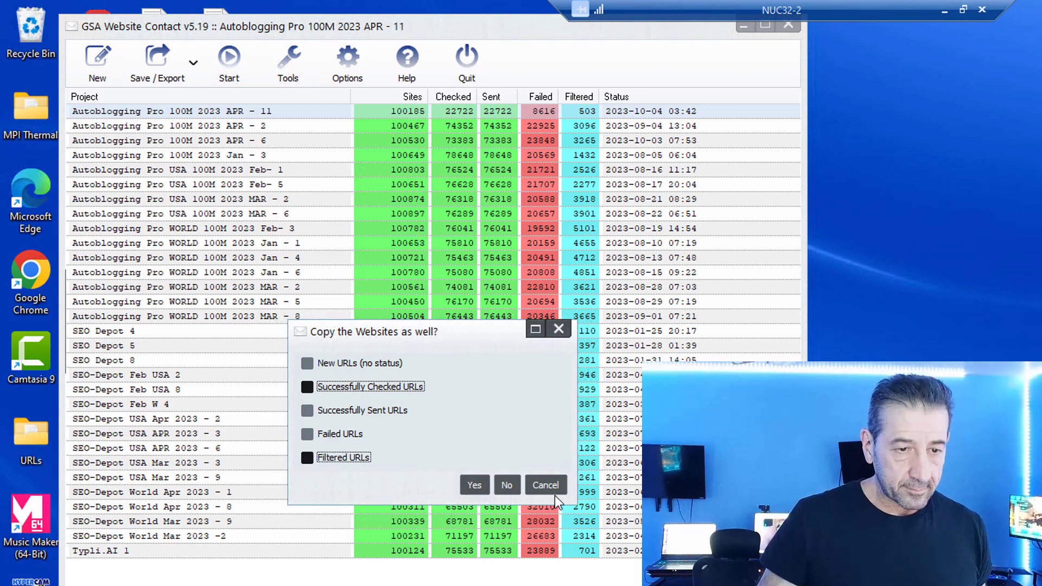
pyautogui.click(474, 486)
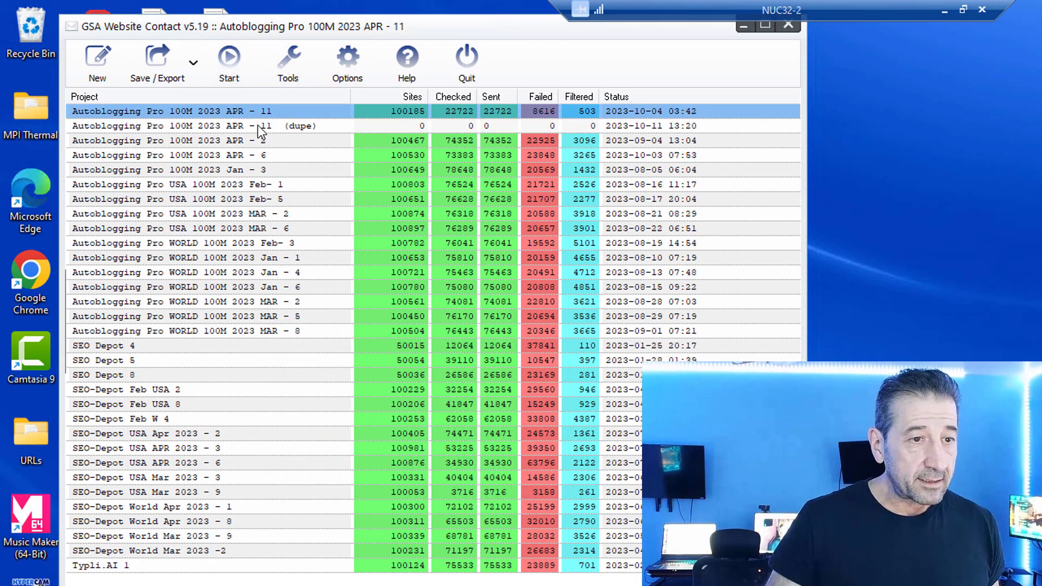
pyautogui.click(259, 127)
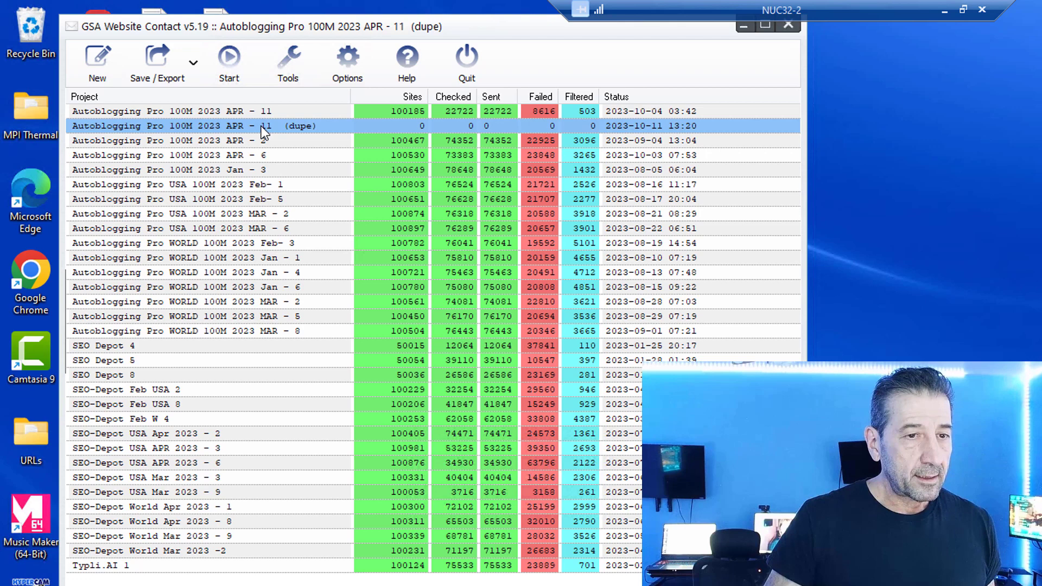
# Rename the 'APR - 11 (dupe)' project to 'Autoblogging Pro 100M 2023 OCT -1'.
pyautogui.rightClick(262, 127)
pyautogui.click(295, 189)
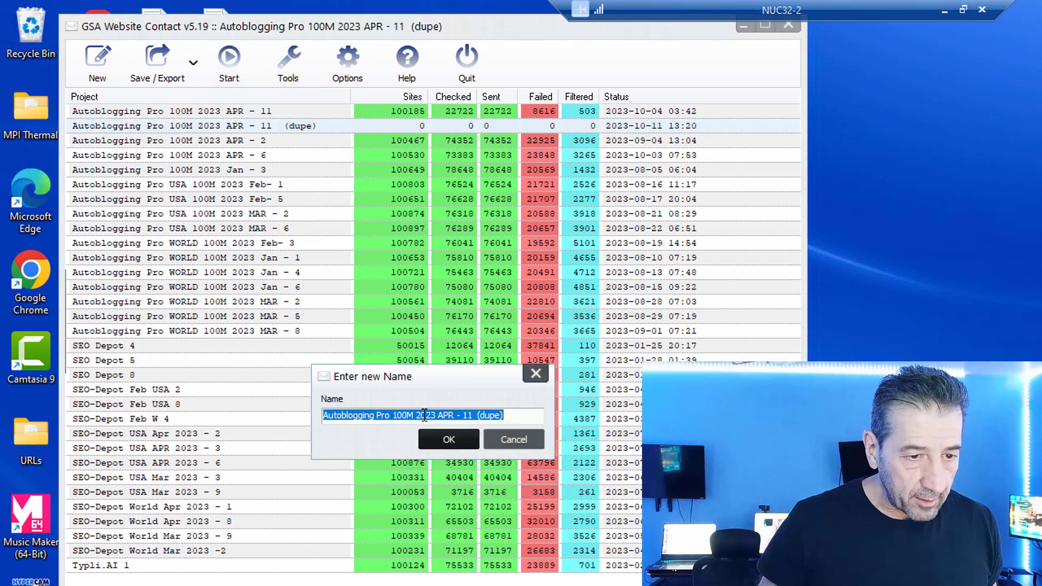
pyautogui.moveTo(425, 417); pyautogui.dragTo(440, 419)
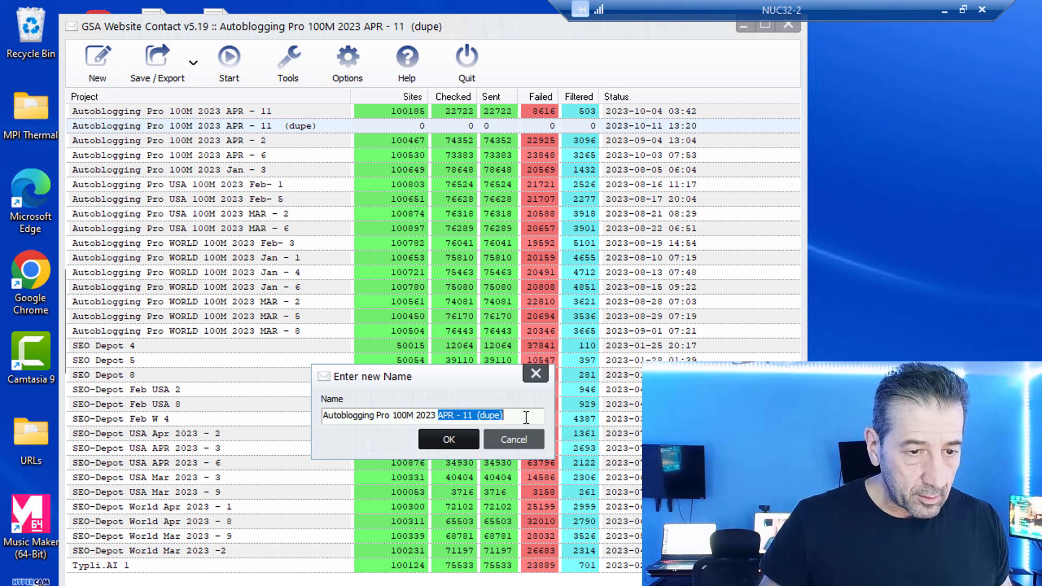
pyautogui.write('O')
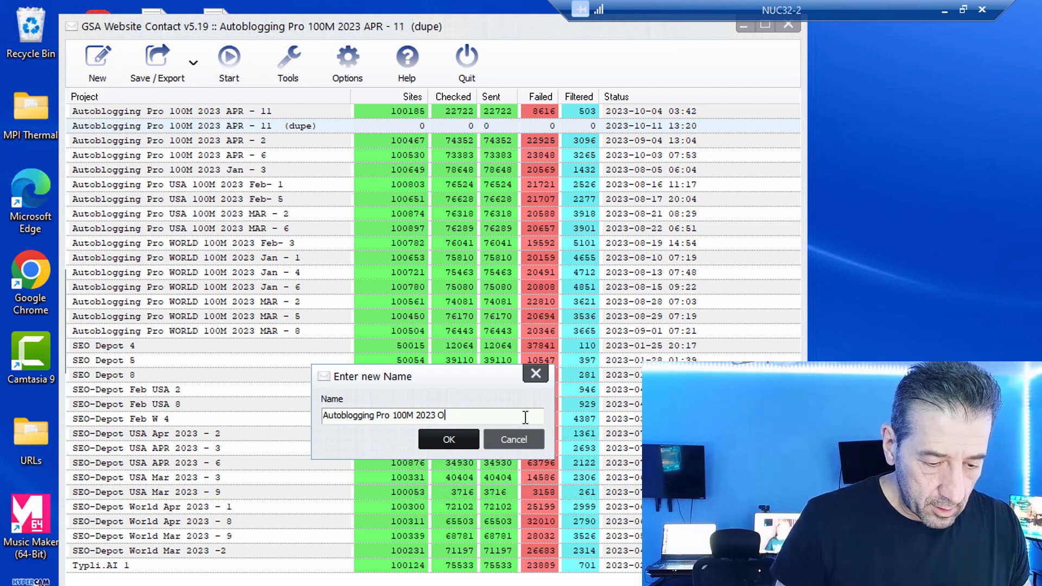
pyautogui.write('CT -1')
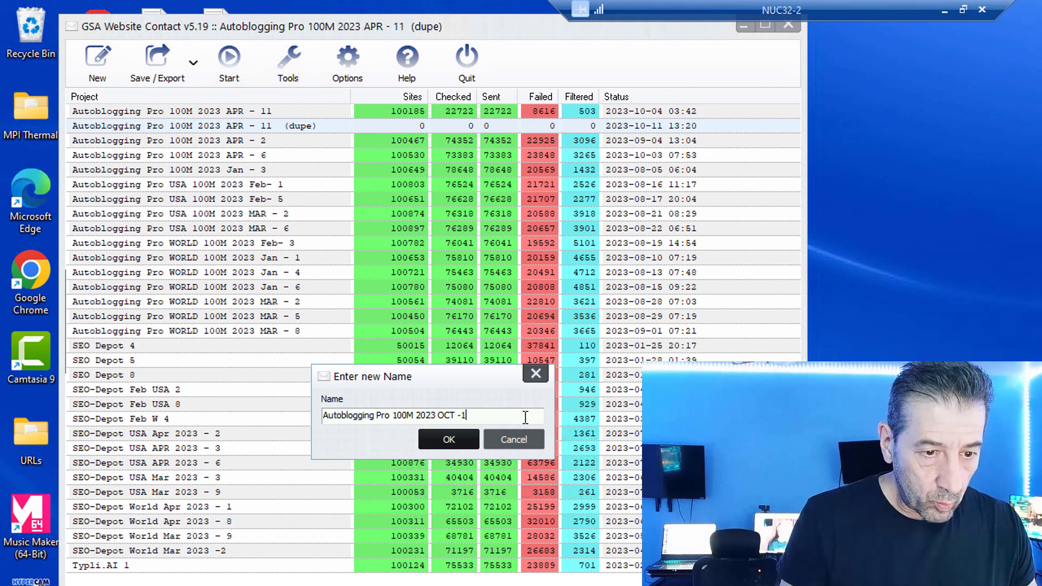
pyautogui.click(457, 445)
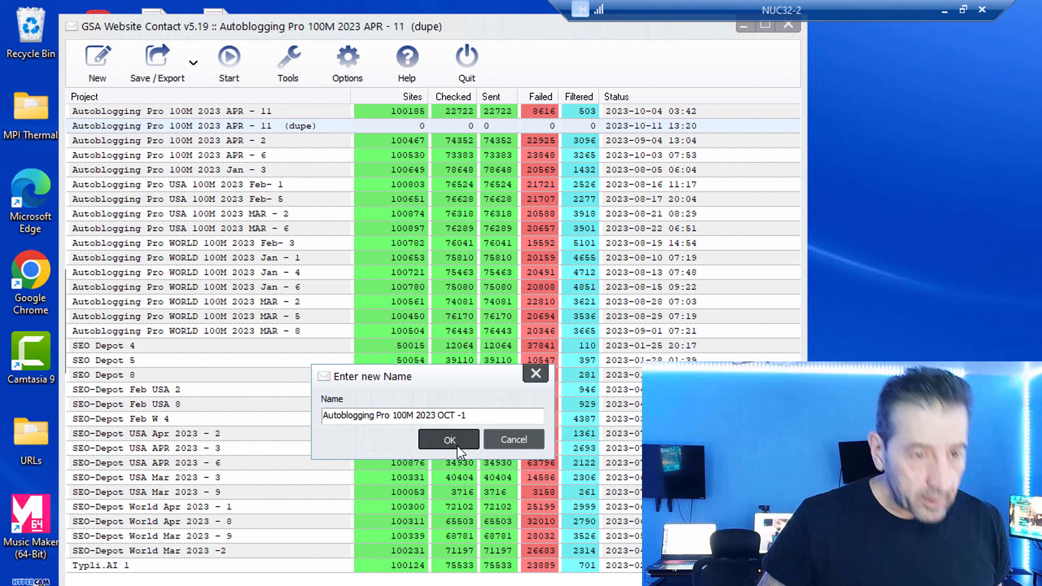
pyautogui.click(456, 445)
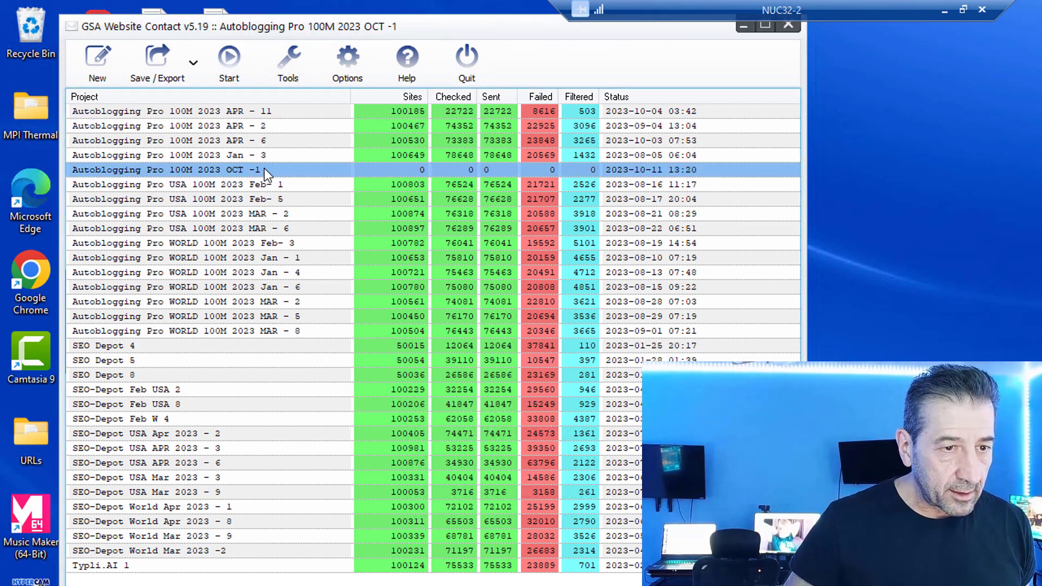
# Import AutoBloggingPro > Oct 2023 > OCT-2023 Autoblogger Pro 1MM-1.txt into the OCT -1 project.
pyautogui.rightClick(265, 169)
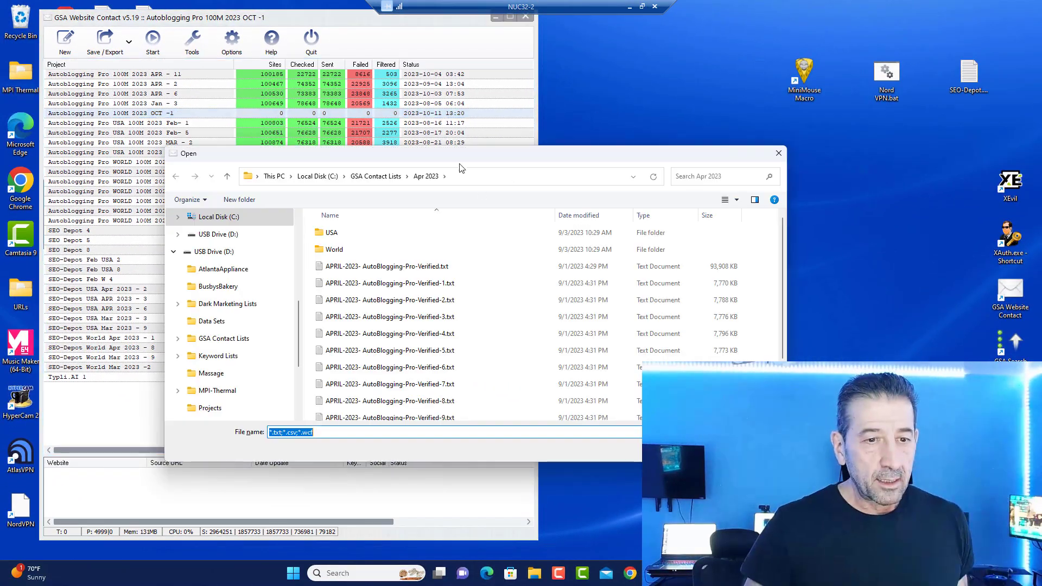
pyautogui.click(371, 151)
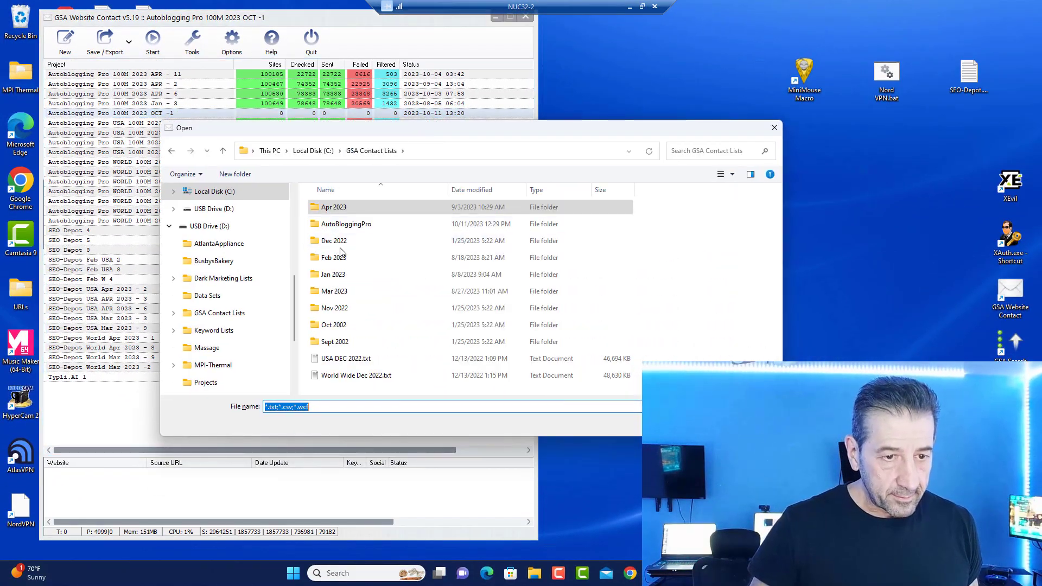
pyautogui.doubleClick(348, 221)
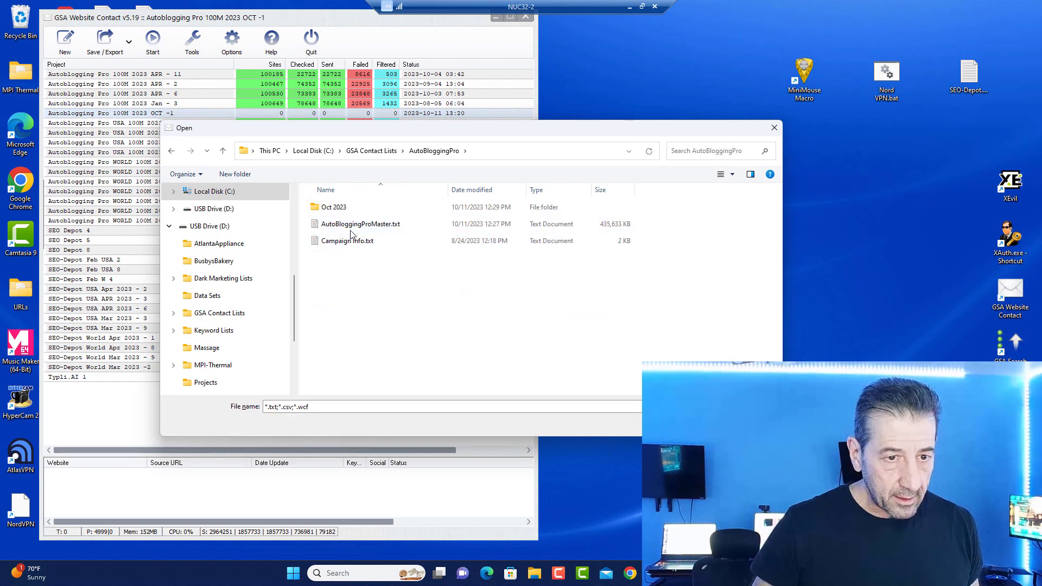
pyautogui.doubleClick(334, 207)
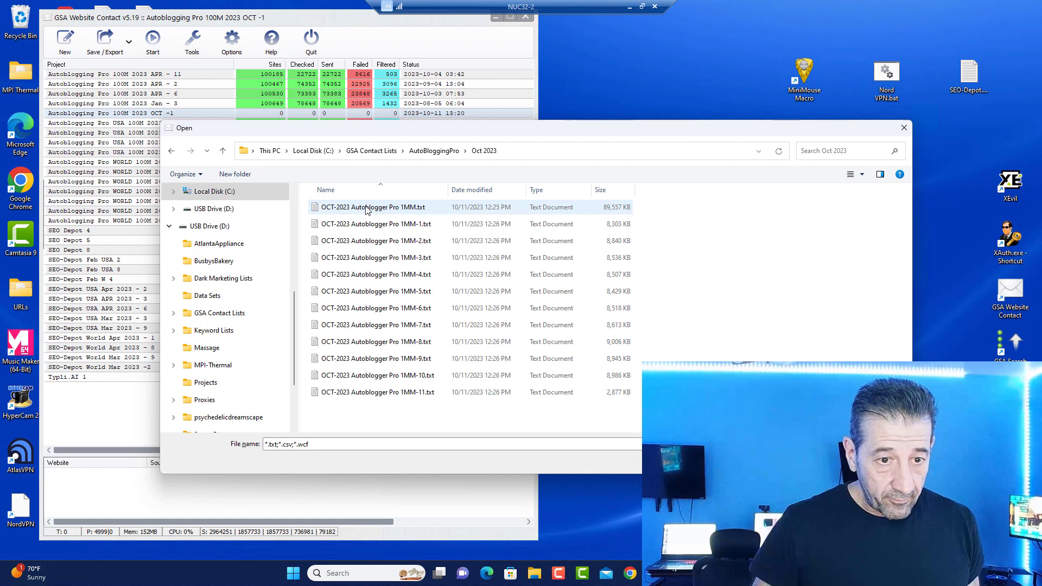
pyautogui.click(342, 227)
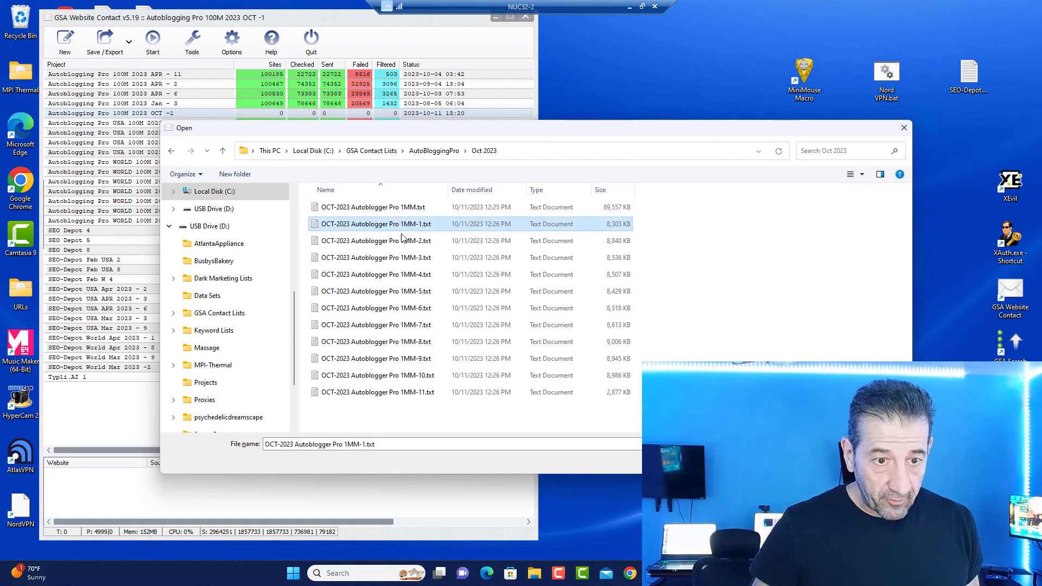
pyautogui.doubleClick(343, 226)
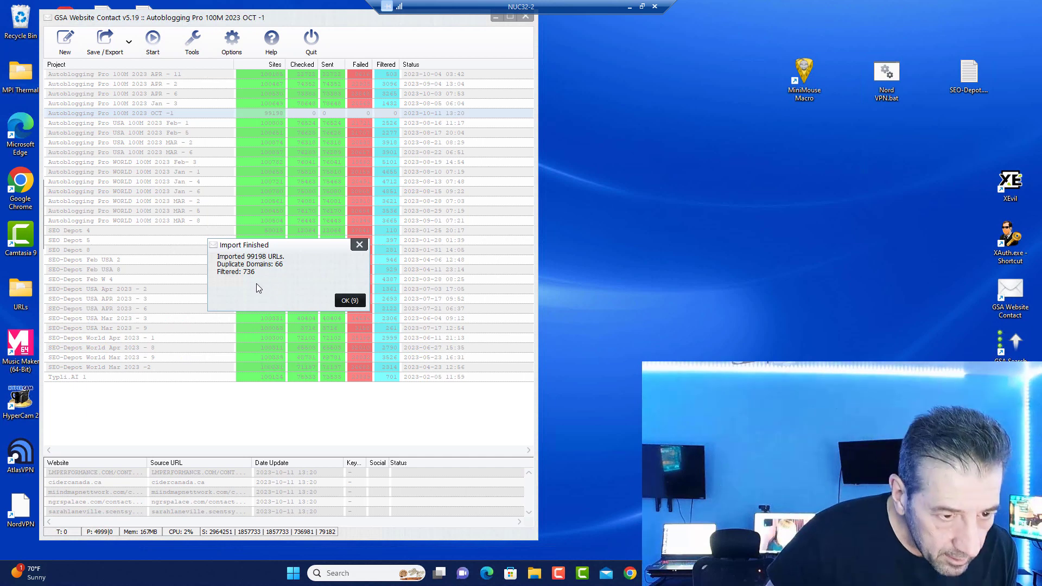
# Dismiss the import summary, then open the Options dialog and close it without changes.
pyautogui.click(350, 304)
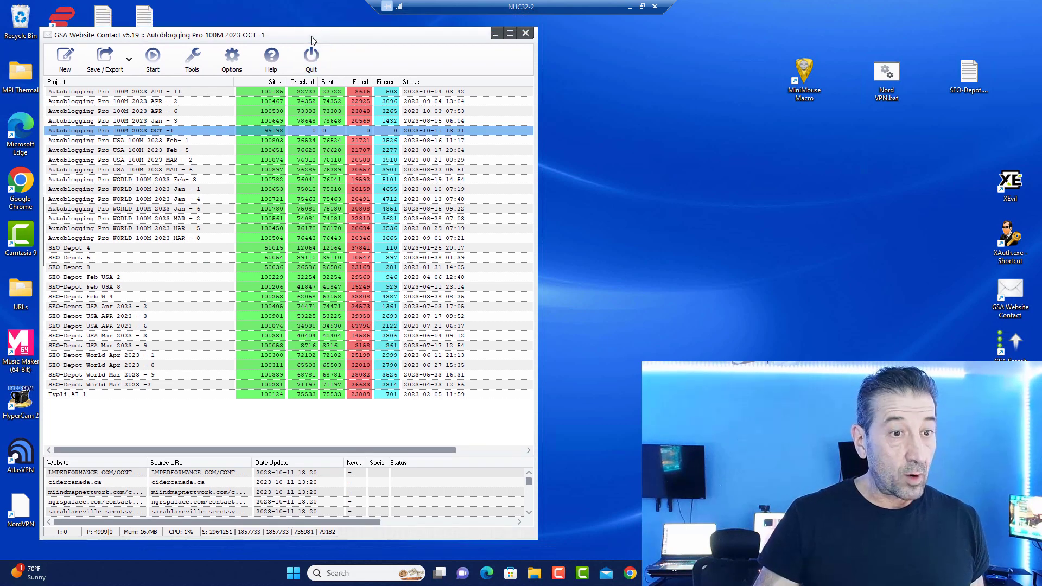
pyautogui.click(231, 57)
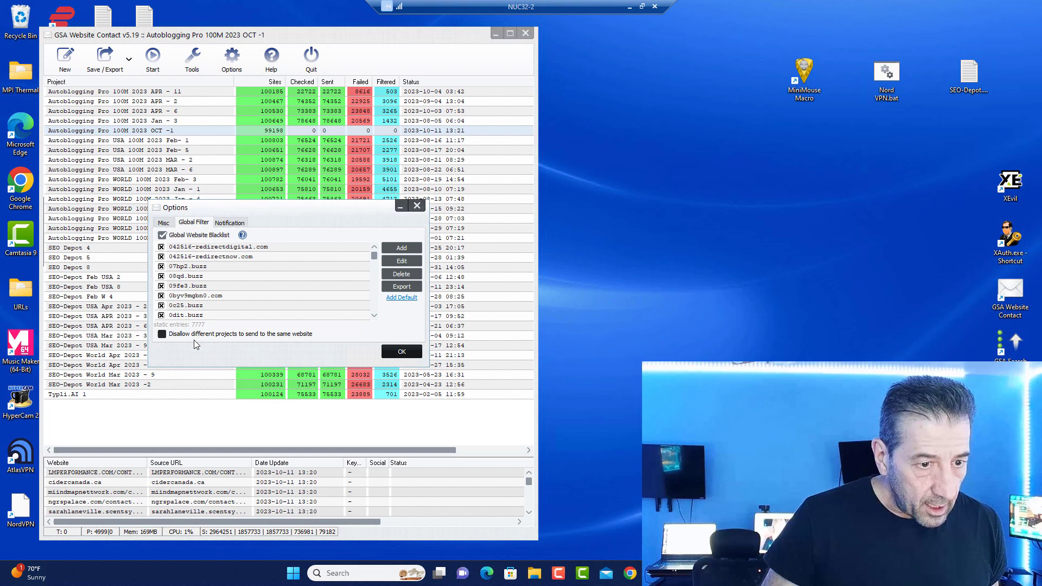
pyautogui.click(402, 352)
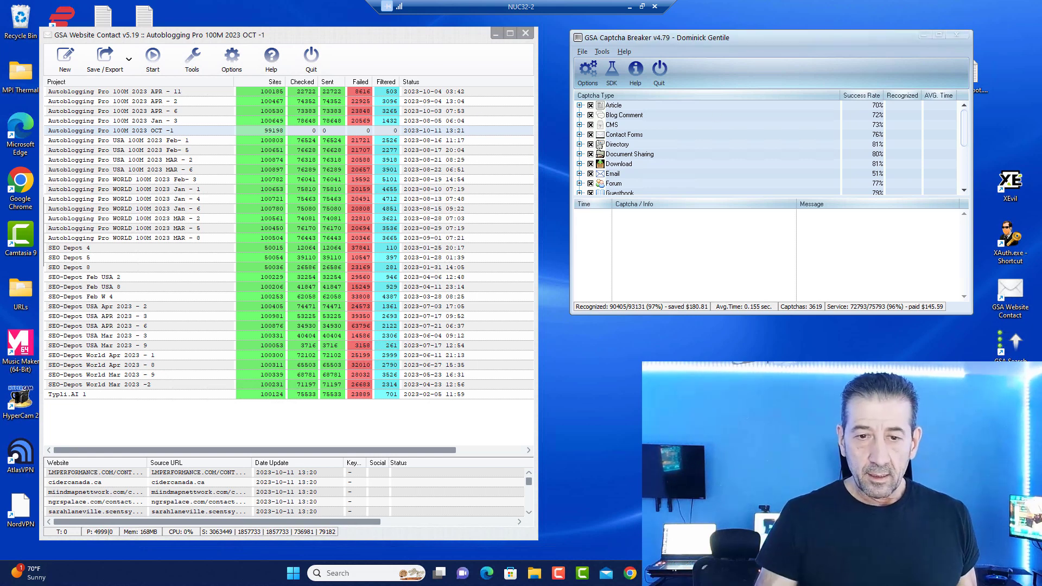
# Open the R/H captcha module monitor, moving and resizing it to the upper right.
pyautogui.moveTo(628, 121); pyautogui.dragTo(678, 175)
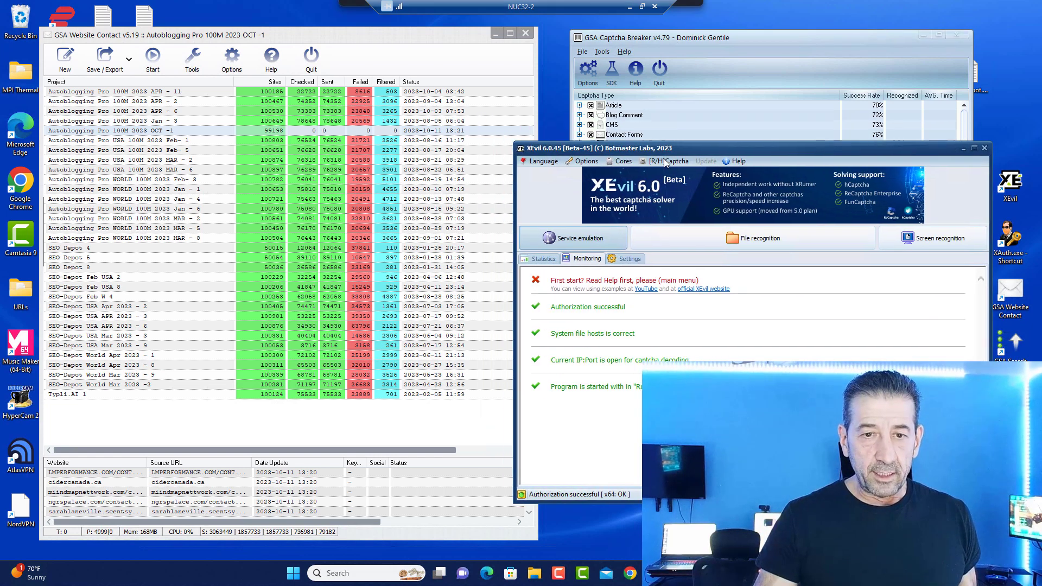
pyautogui.click(695, 189)
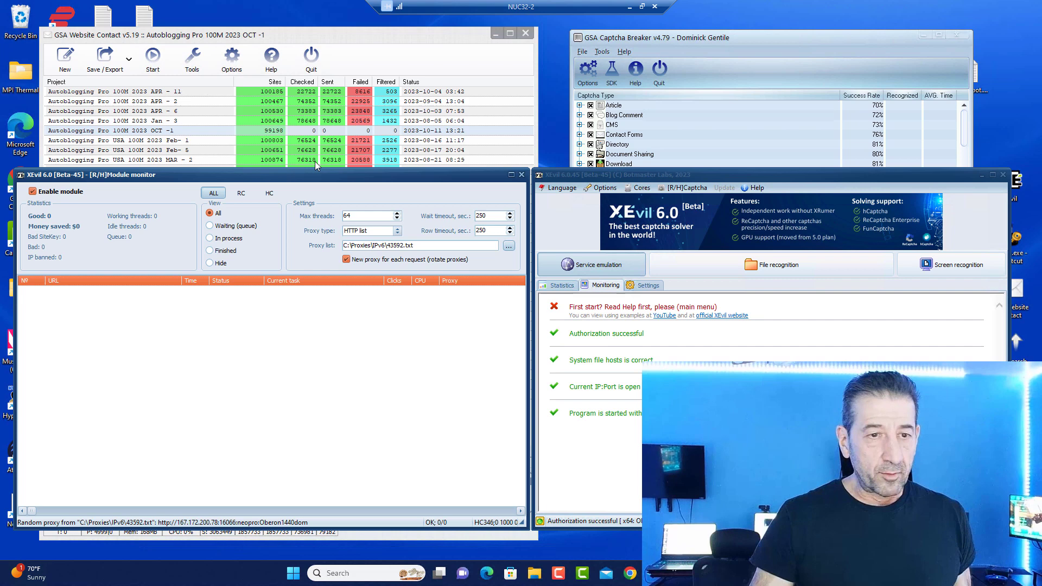
pyautogui.moveTo(308, 175)
pyautogui.mouseDown()
pyautogui.moveTo(882, 57)
pyautogui.moveTo(873, 31)
pyautogui.mouseUp()
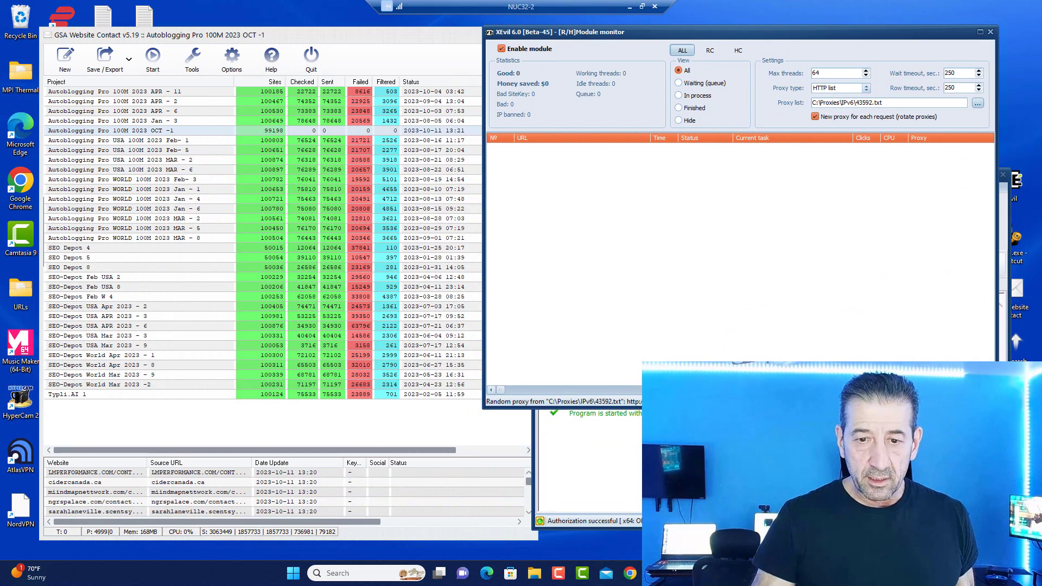
pyautogui.moveTo(562, 405); pyautogui.dragTo(561, 522)
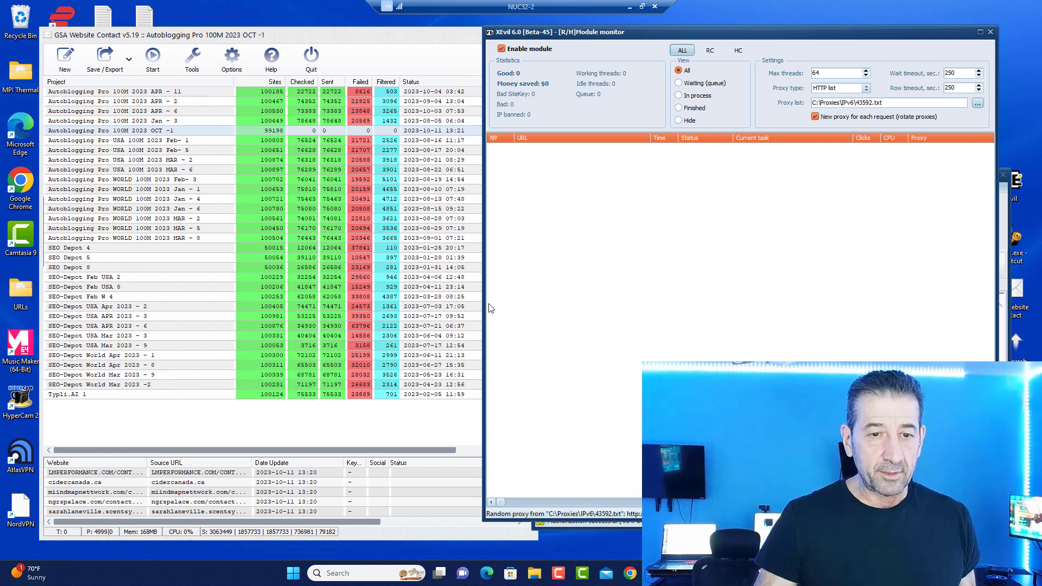
pyautogui.moveTo(485, 307); pyautogui.dragTo(489, 307)
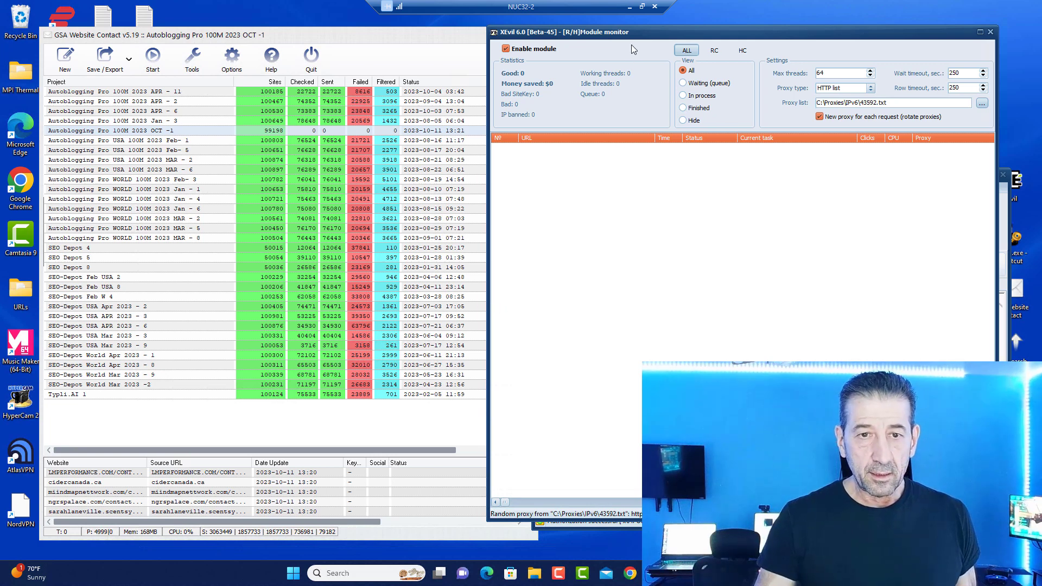
pyautogui.moveTo(620, 35); pyautogui.dragTo(656, 31)
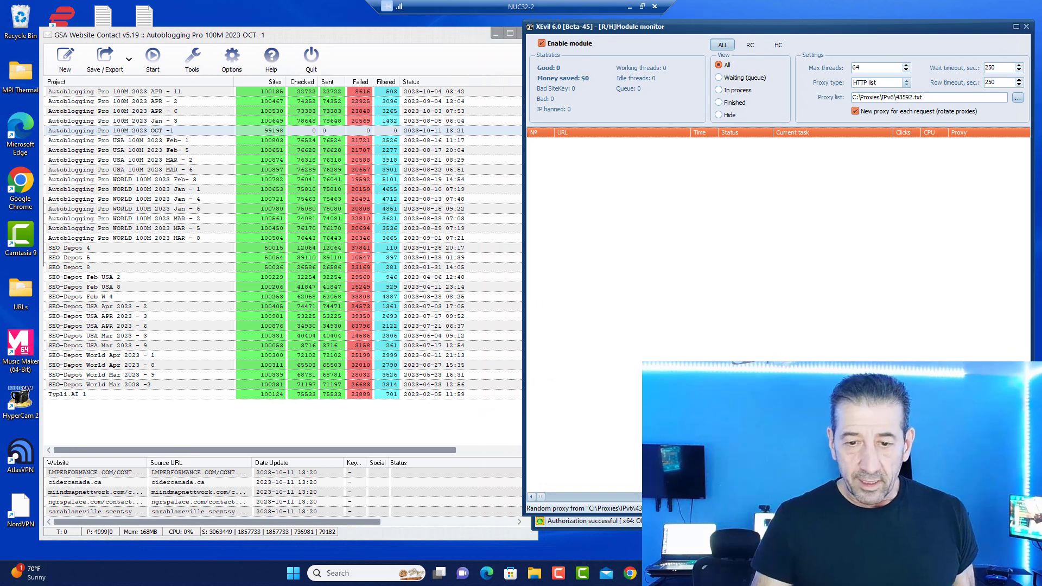
pyautogui.moveTo(570, 525); pyautogui.dragTo(571, 548)
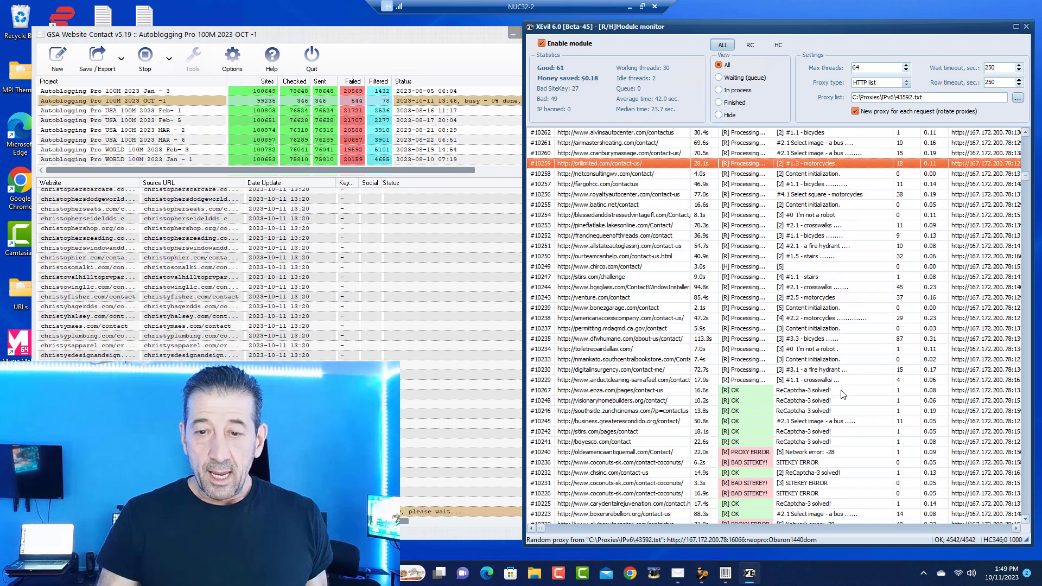
pyautogui.click(1027, 518)
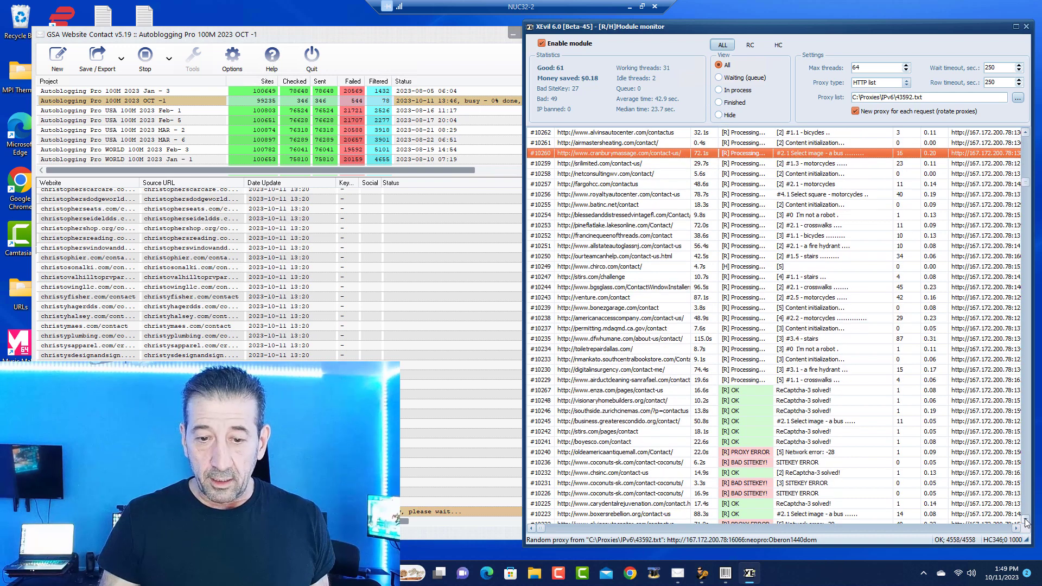
pyautogui.click(1028, 517)
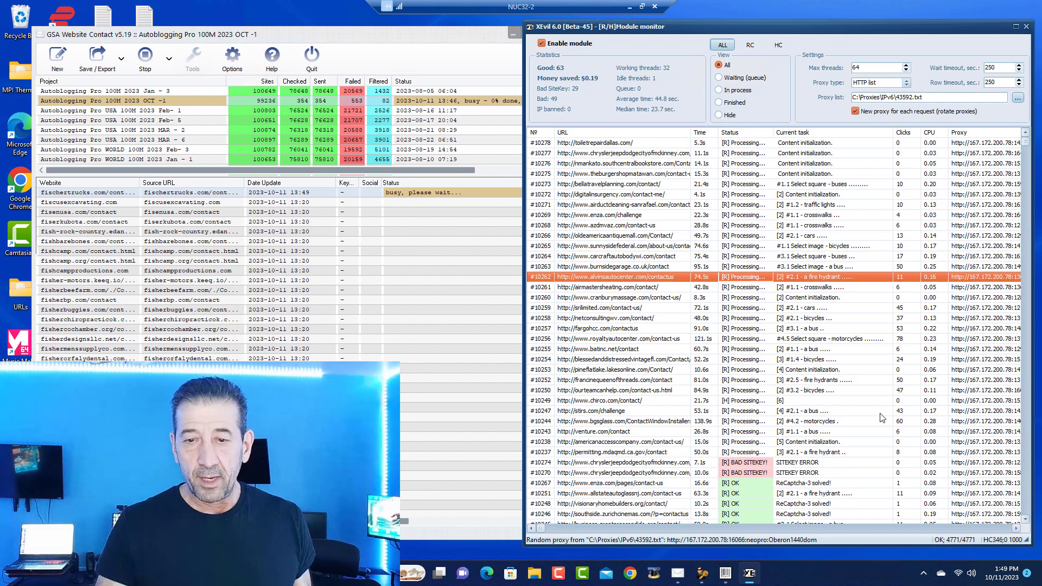
pyautogui.scroll(-10, 1029, 463)
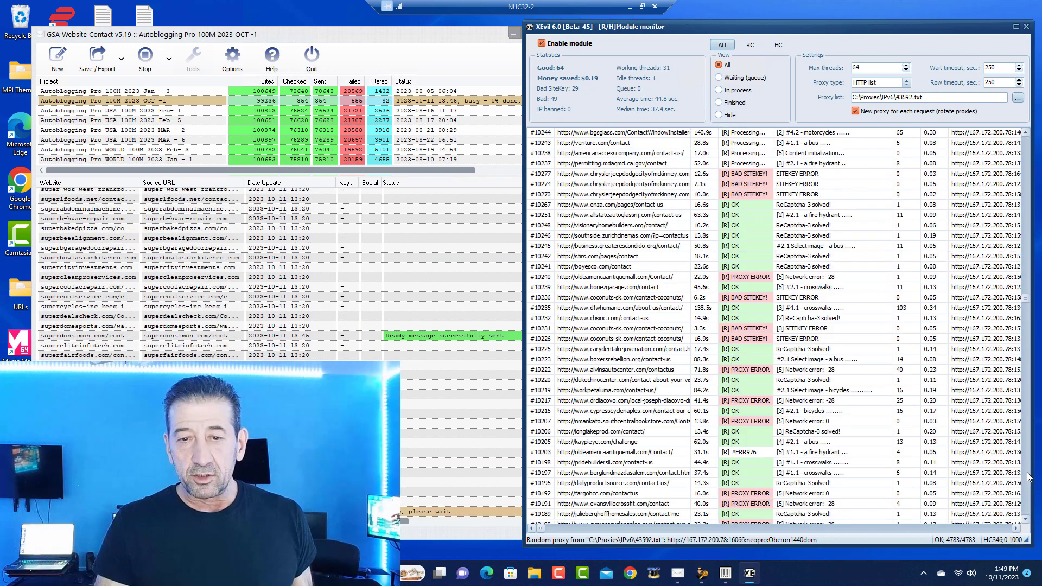
pyautogui.scroll(5, 1027, 466)
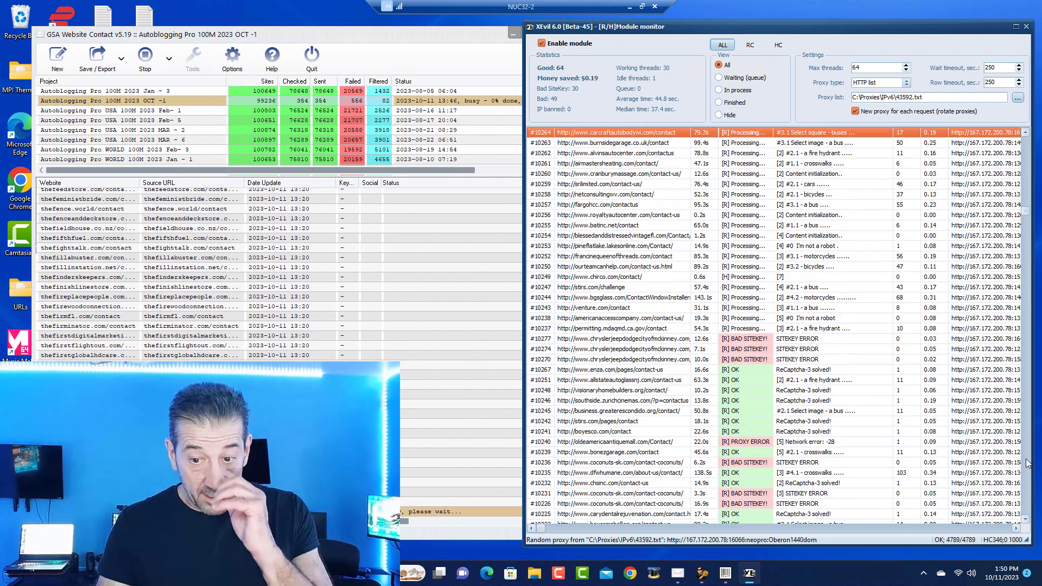
pyautogui.scroll(-10, 1025, 466)
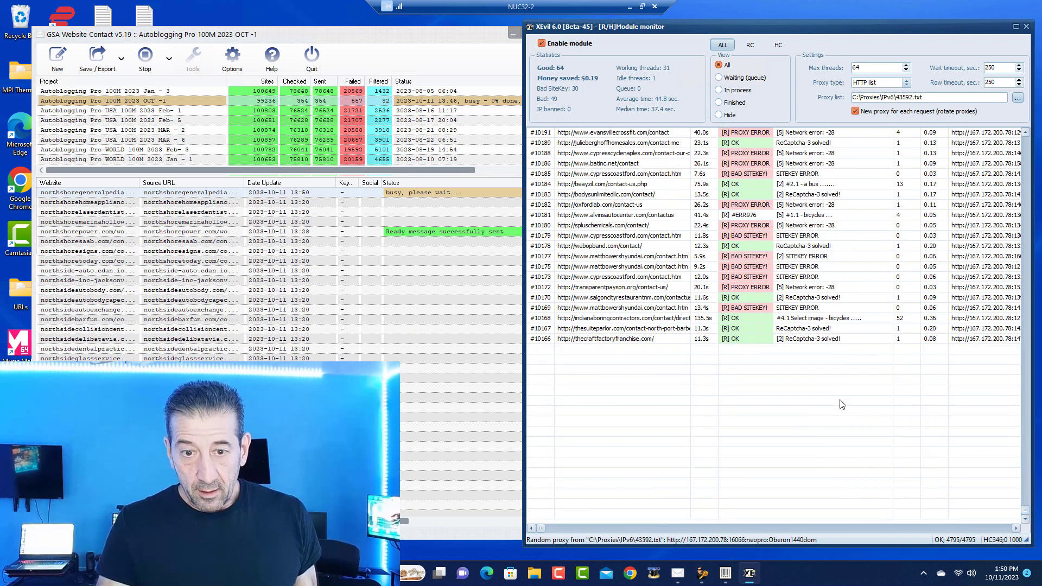
pyautogui.scroll(10, 841, 404)
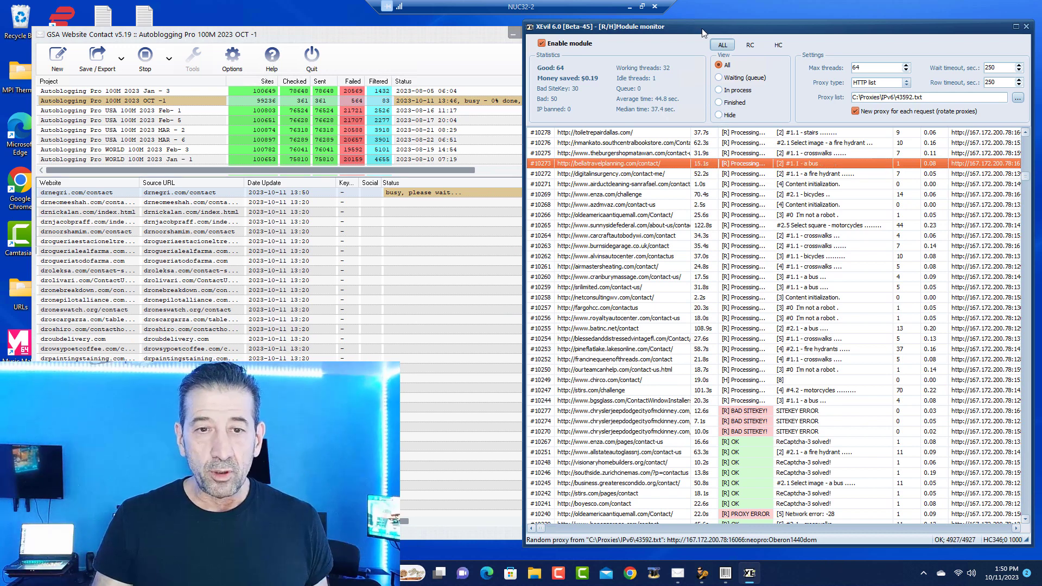
pyautogui.moveTo(702, 27); pyautogui.dragTo(268, 18)
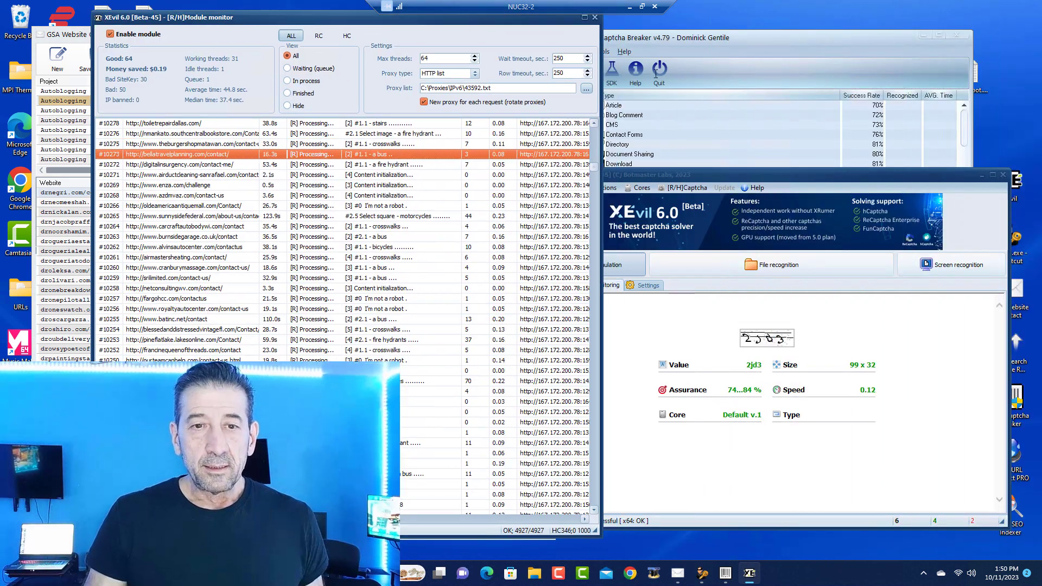
pyautogui.click(743, 43)
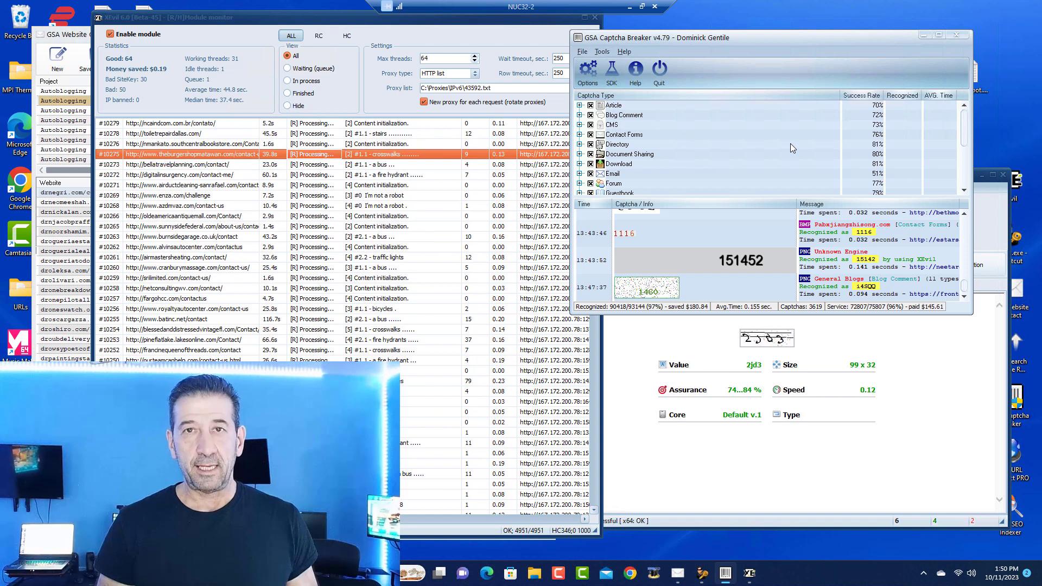
pyautogui.moveTo(750, 37); pyautogui.dragTo(787, 32)
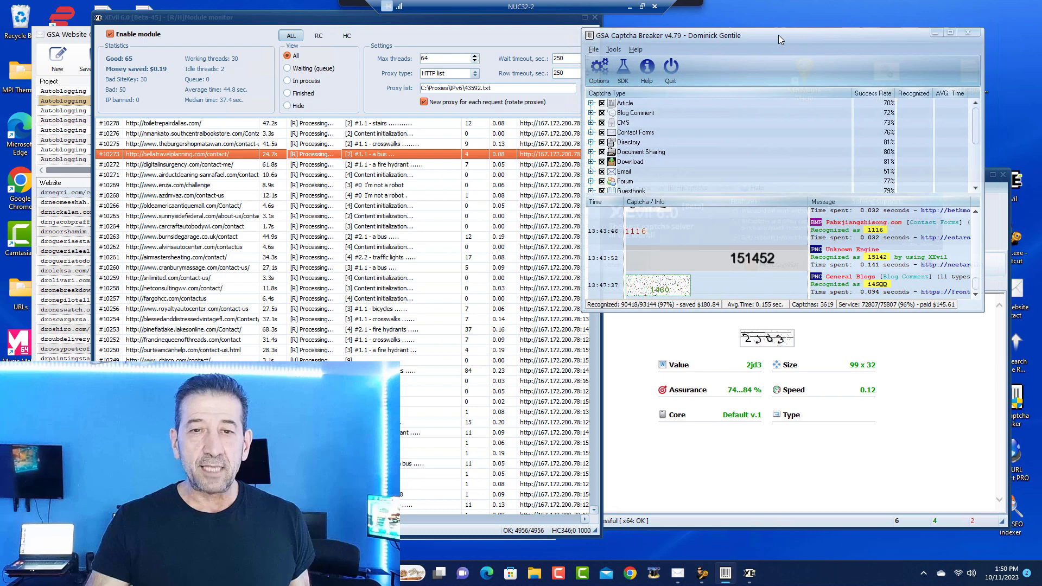
pyautogui.moveTo(433, 20)
pyautogui.mouseDown()
pyautogui.moveTo(864, 53)
pyautogui.moveTo(761, 41)
pyautogui.mouseUp()
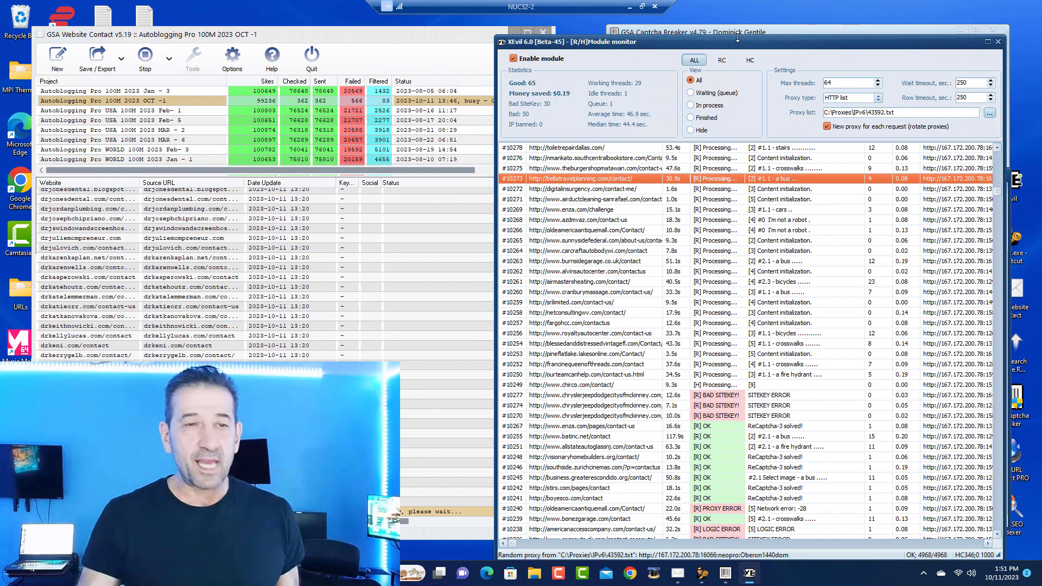
pyautogui.moveTo(697, 39); pyautogui.dragTo(710, 32)
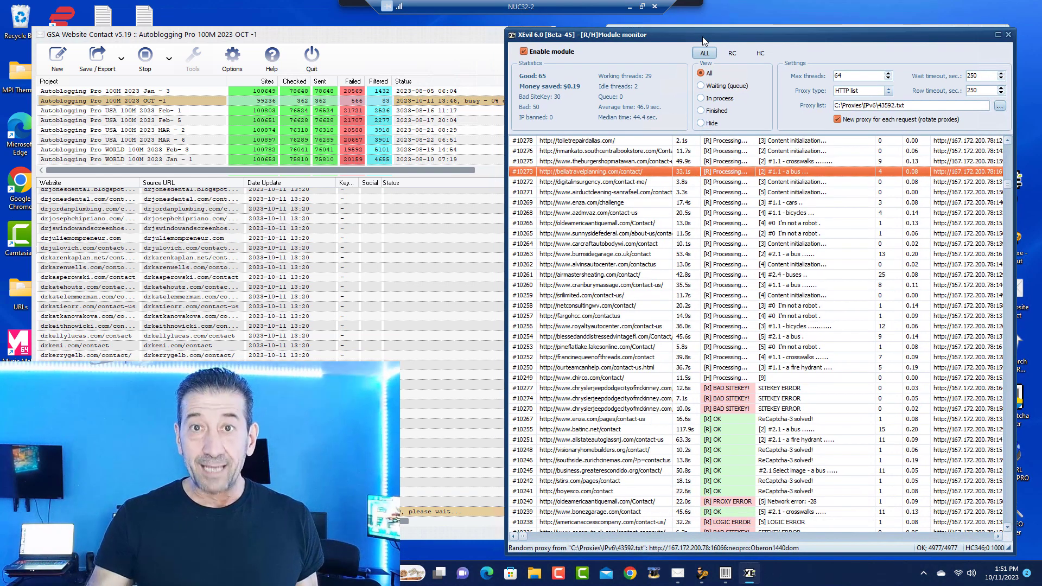